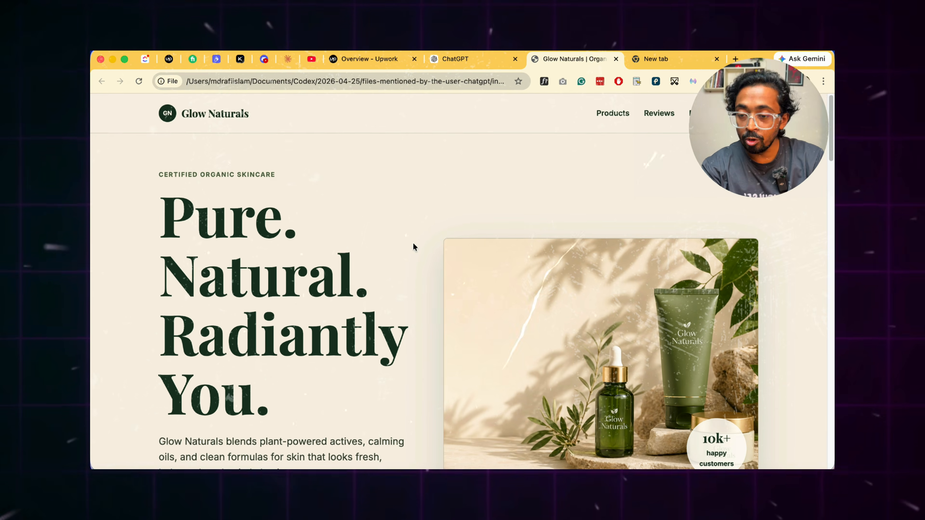
# Scroll down the finished Glow Naturals landing page in Chrome to review it
pyautogui.scroll(-15, 403, 237)
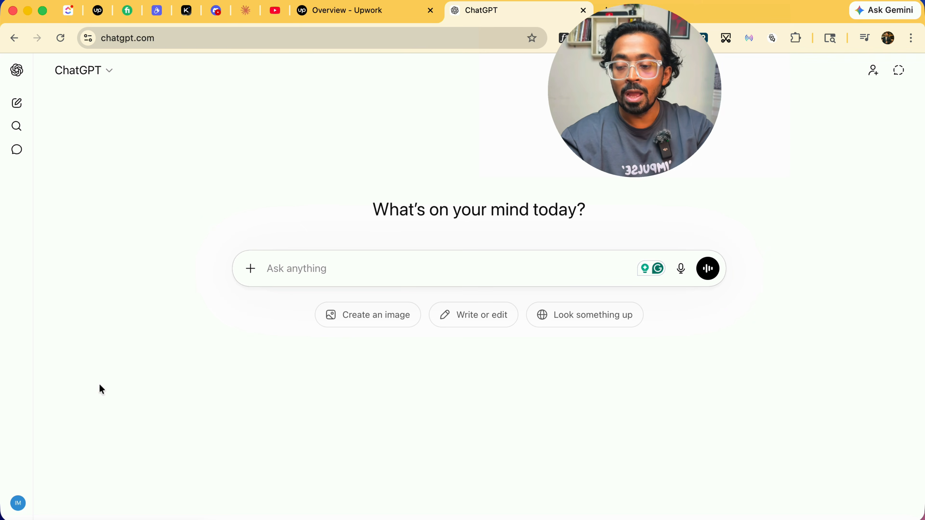
# Open the Upgrade plan pricing page from the account menu
pyautogui.click(19, 505)
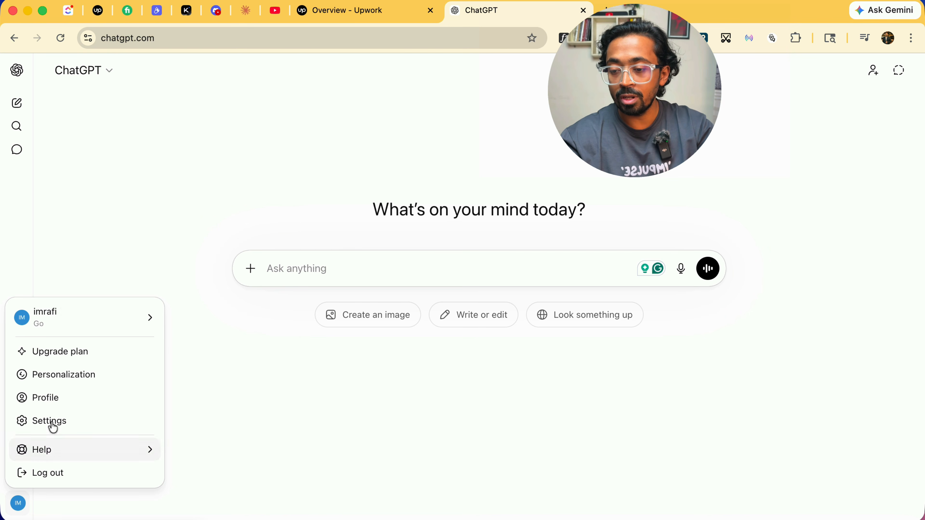
pyautogui.moveTo(22, 328)
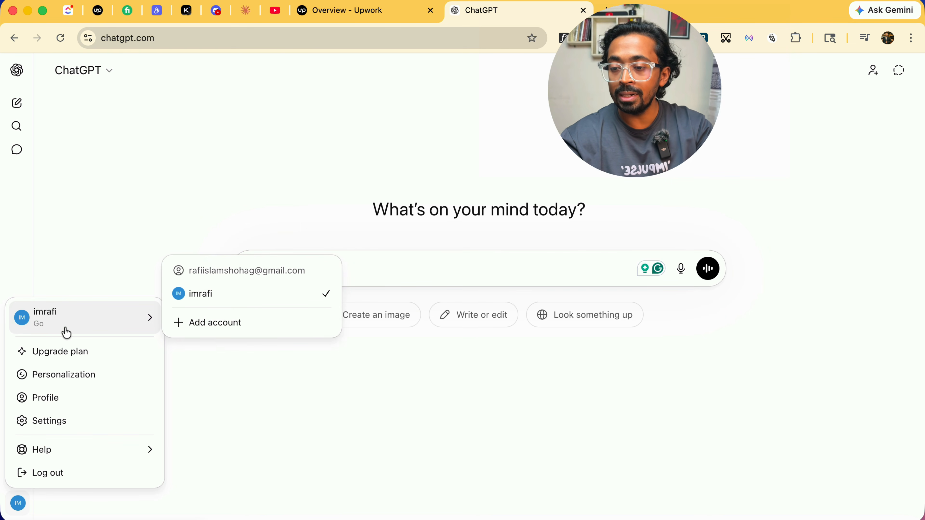
pyautogui.click(61, 354)
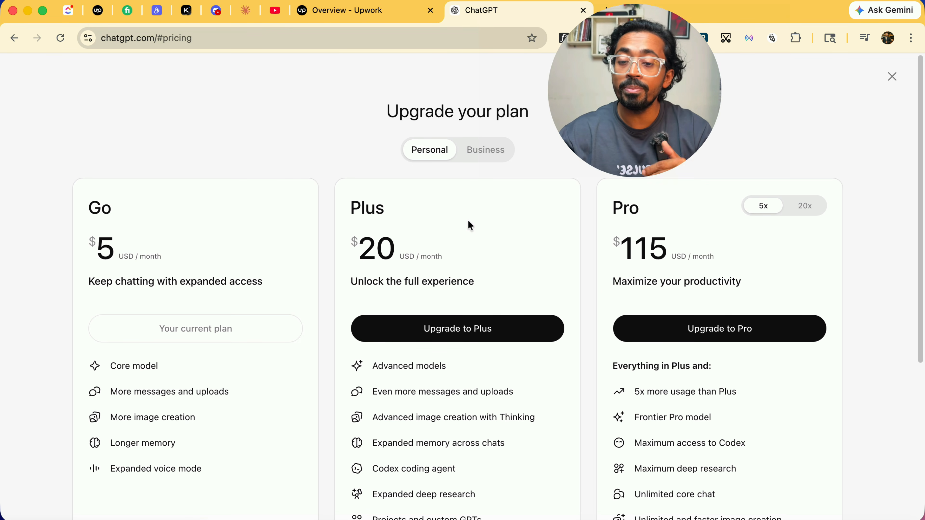
pyautogui.scroll(-2, 484, 277)
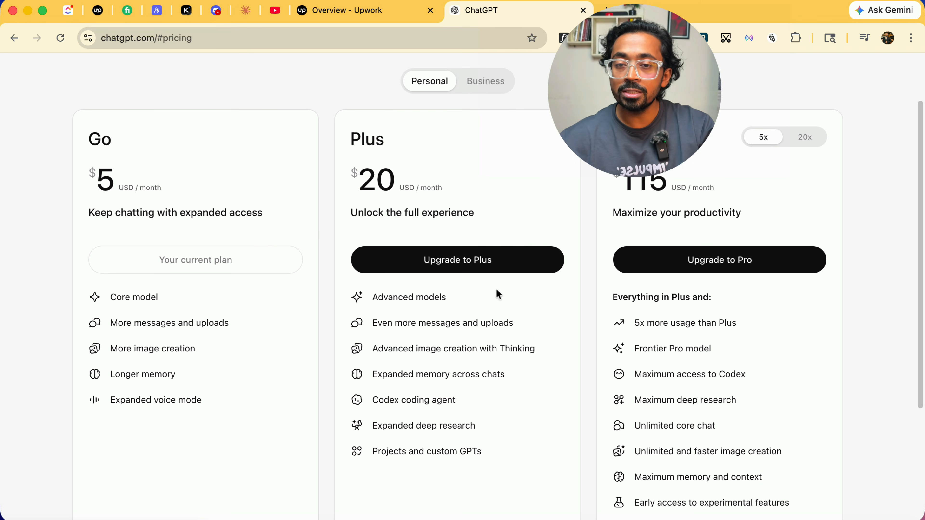
pyautogui.scroll(2, 410, 182)
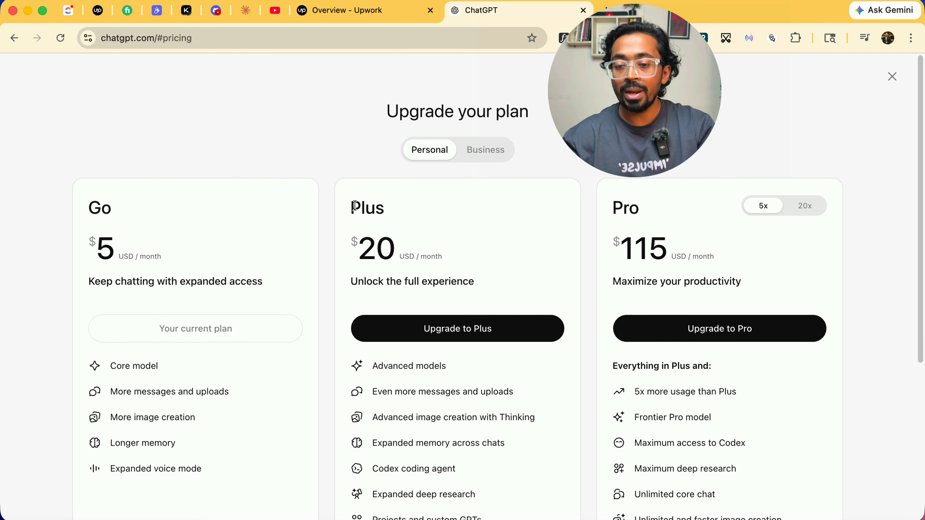
# Compare the Go and Plus plan cards, then start upgrading to Plus
pyautogui.moveTo(351, 207); pyautogui.dragTo(407, 206)
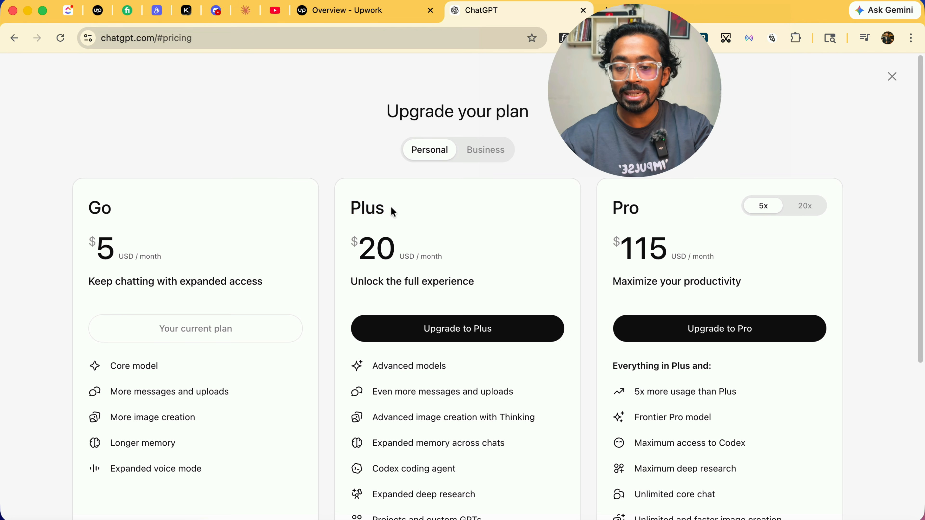
pyautogui.click(333, 166)
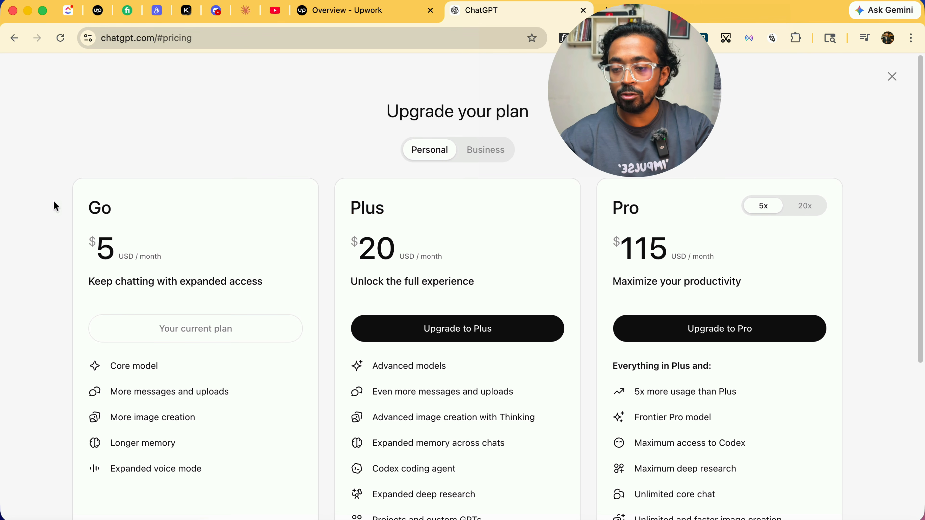
pyautogui.moveTo(89, 201); pyautogui.dragTo(149, 251)
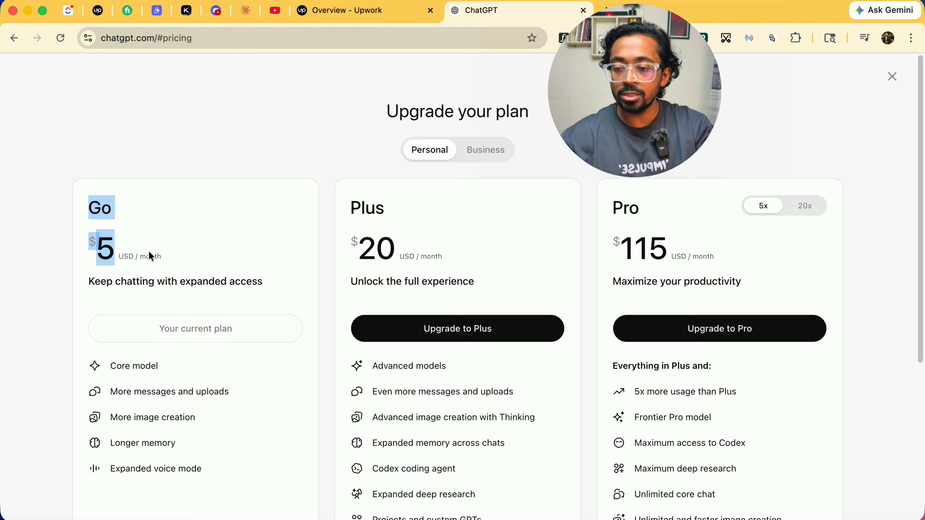
pyautogui.click(201, 242)
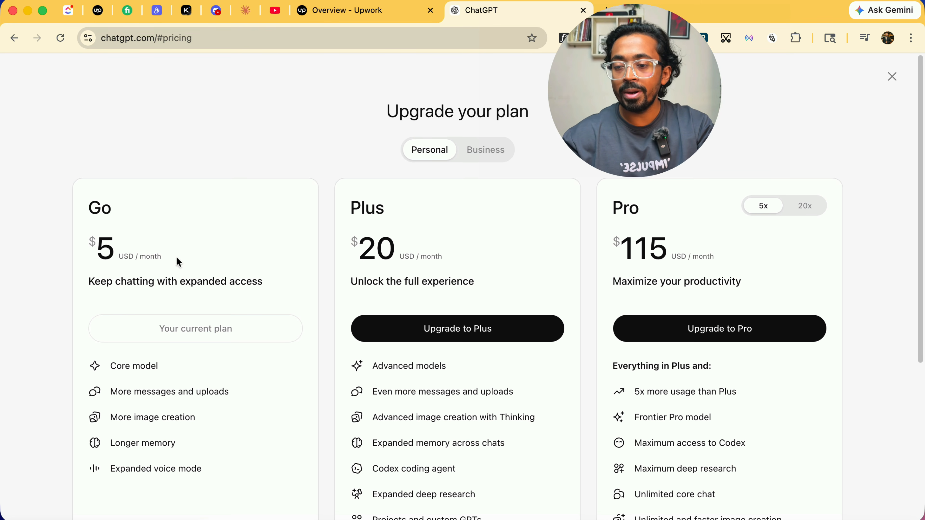
pyautogui.moveTo(90, 208); pyautogui.dragTo(159, 252)
pyautogui.click(203, 241)
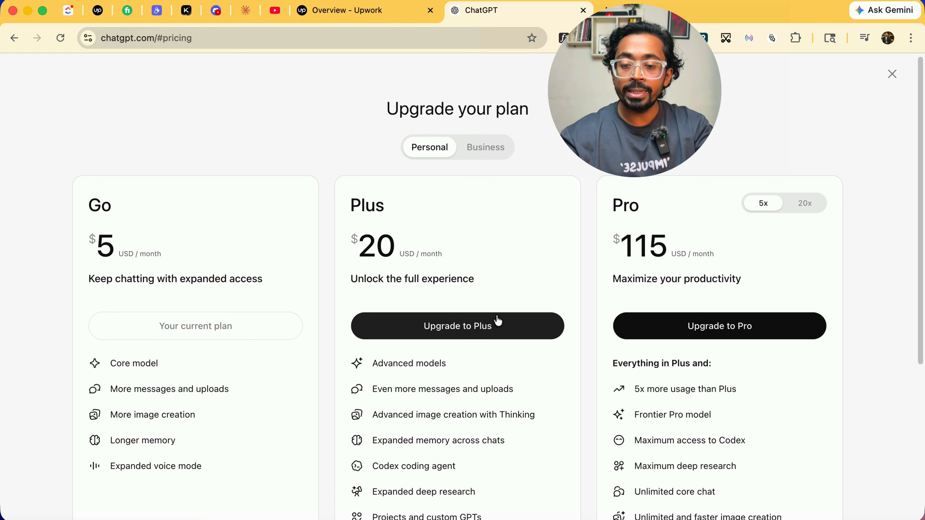
pyautogui.scroll(-2, 498, 321)
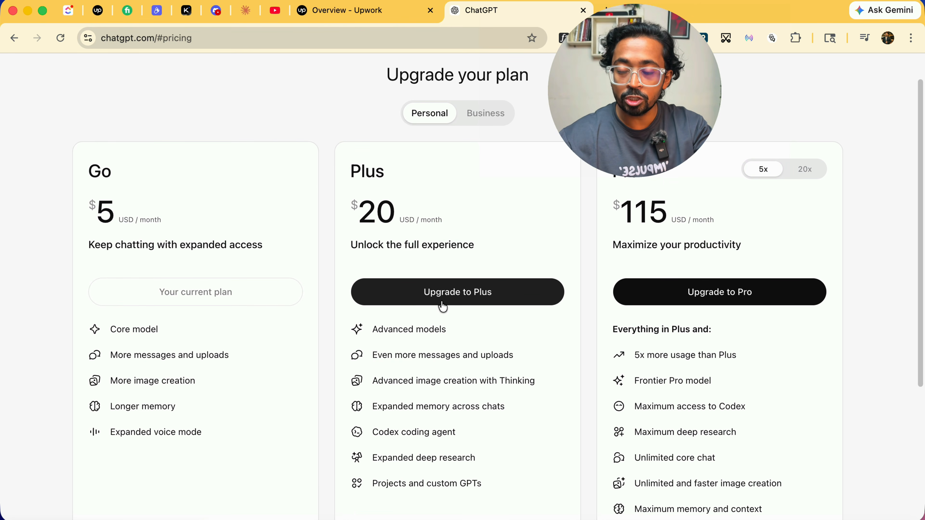
pyautogui.scroll(-1, 442, 306)
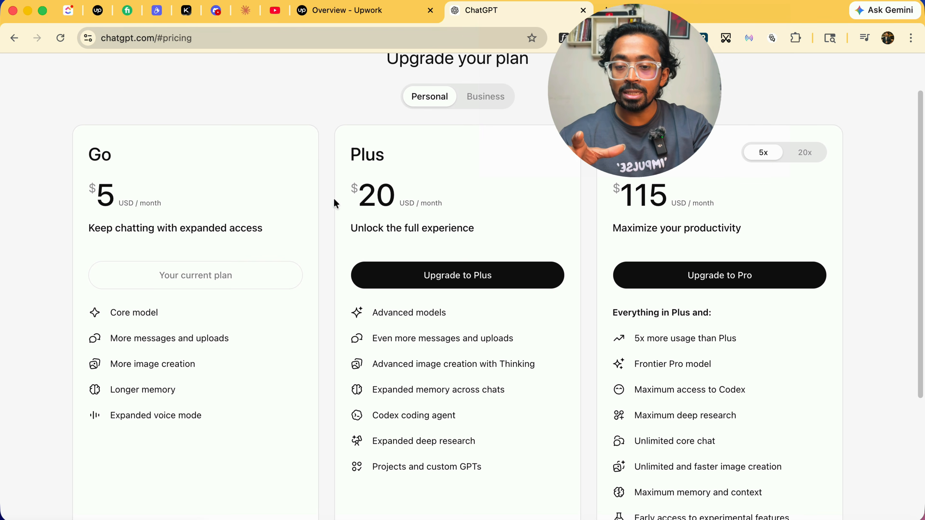
pyautogui.scroll(-3, 417, 256)
pyautogui.scroll(2, 457, 290)
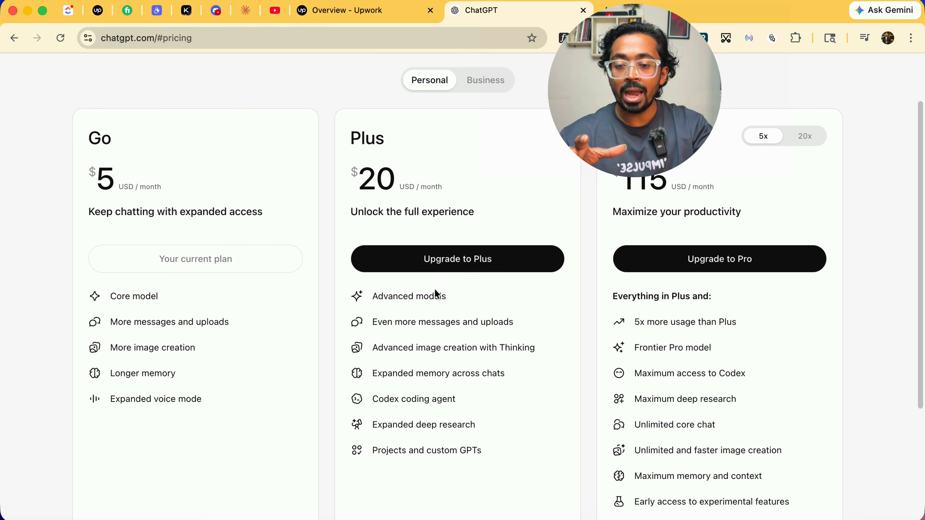
pyautogui.click(508, 266)
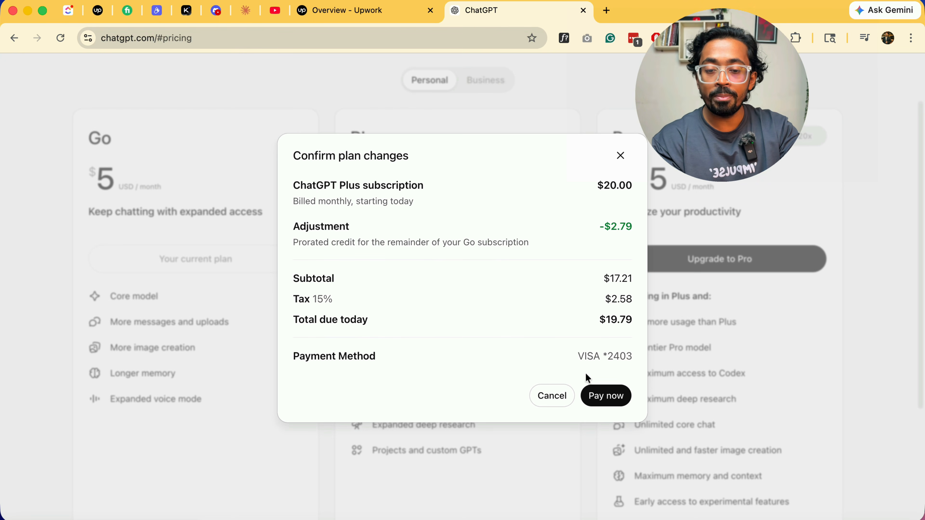
# Pay $19.79 to confirm the plan change from Go to Plus
pyautogui.click(603, 396)
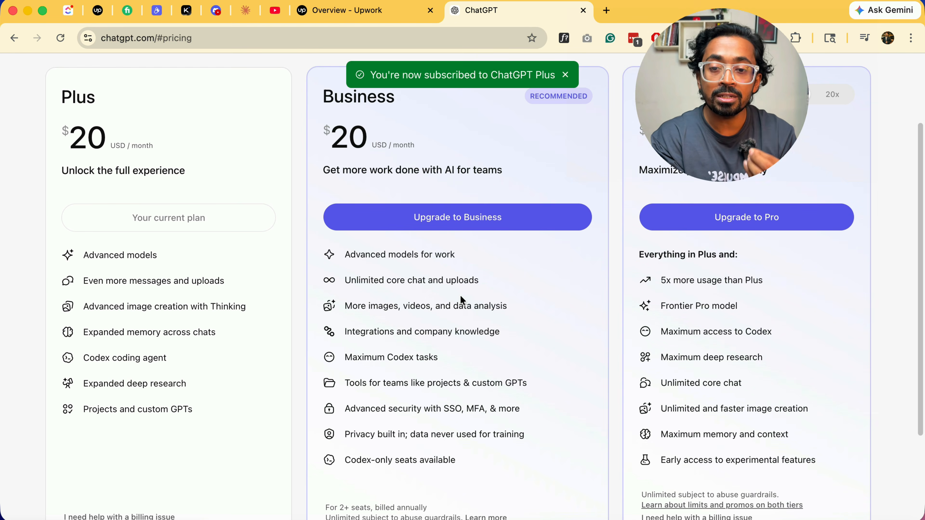
pyautogui.scroll(3, 437, 313)
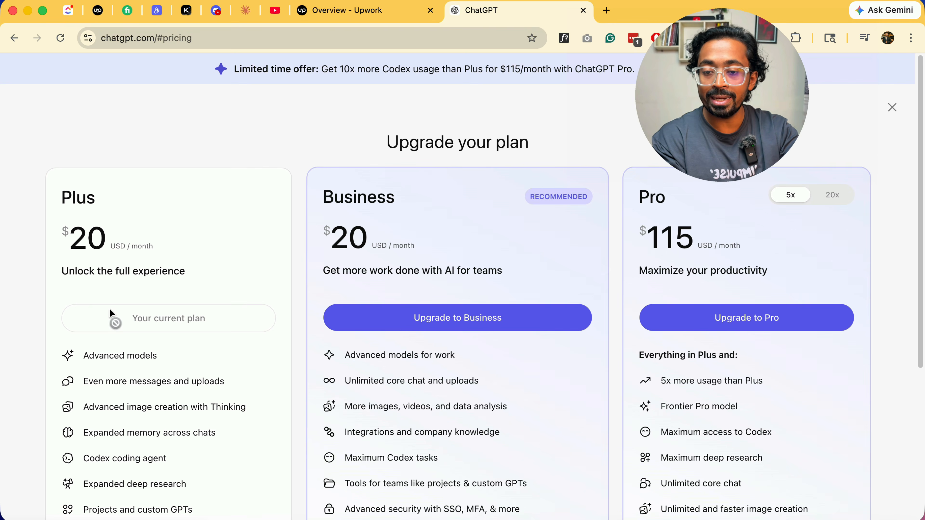
pyautogui.scroll(-3, 144, 289)
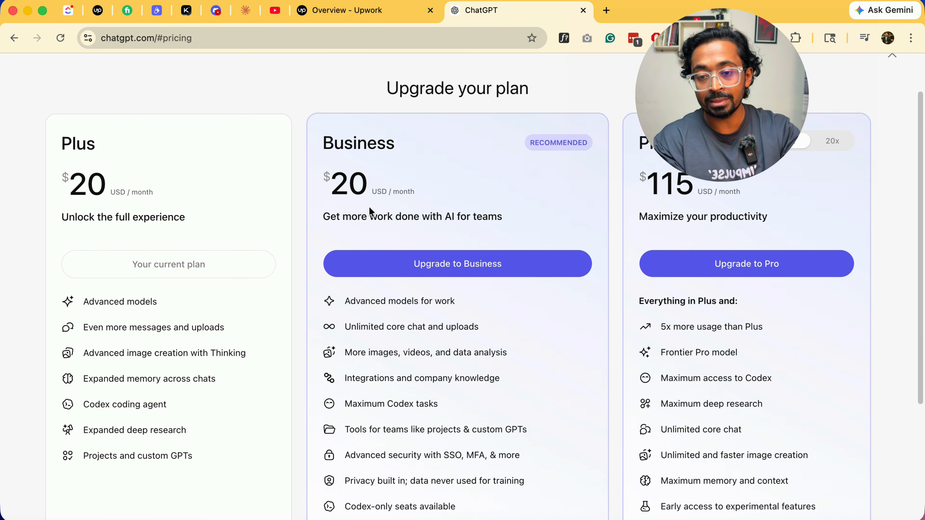
pyautogui.scroll(1, 408, 228)
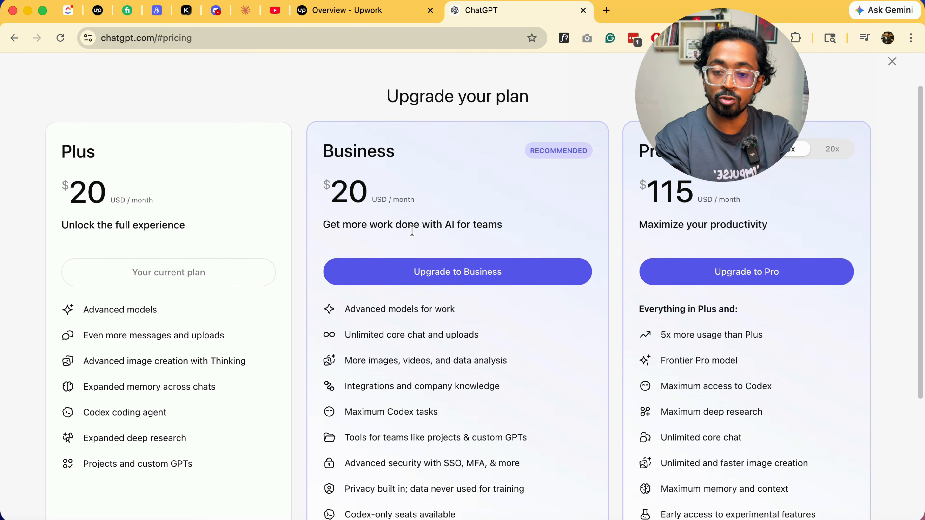
pyautogui.scroll(2, 412, 230)
# Review the updated plans and go back to the ChatGPT home page
pyautogui.scroll(1, 413, 233)
pyautogui.scroll(1, 412, 222)
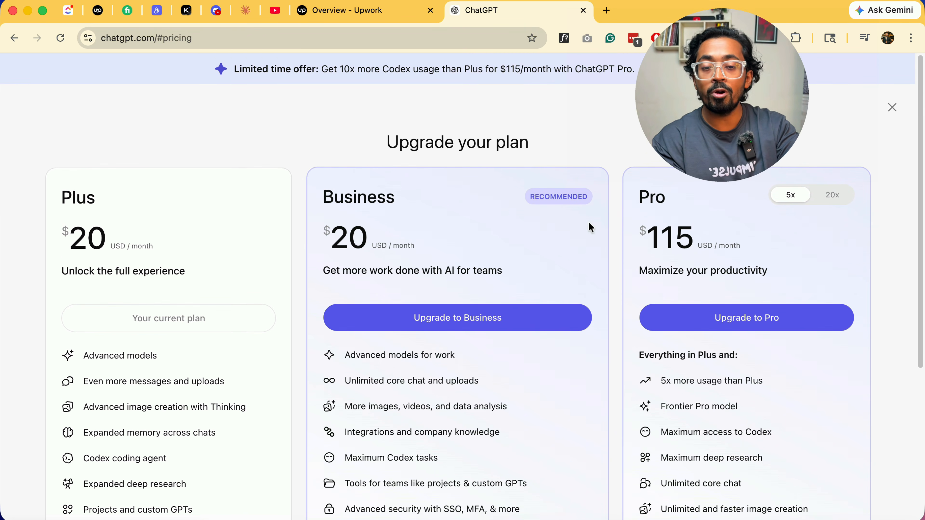
pyautogui.scroll(-2, 681, 343)
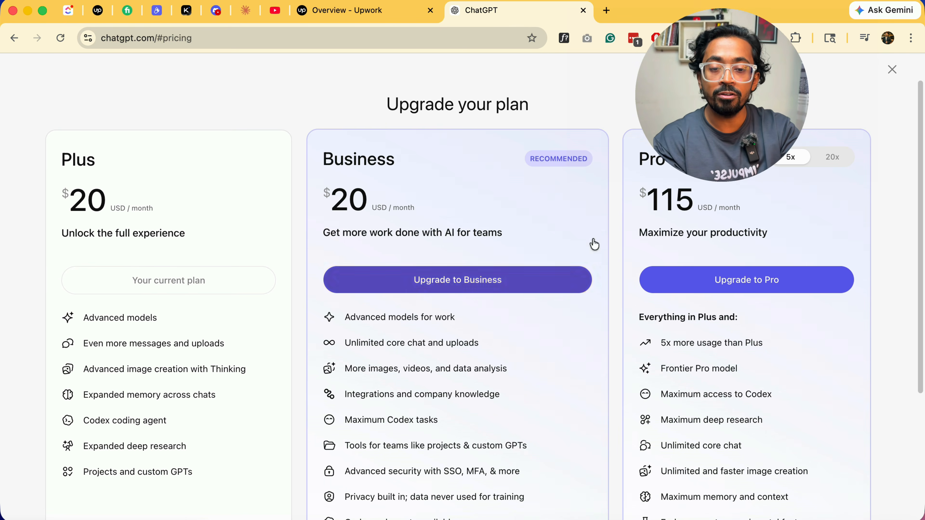
pyautogui.scroll(2, 619, 252)
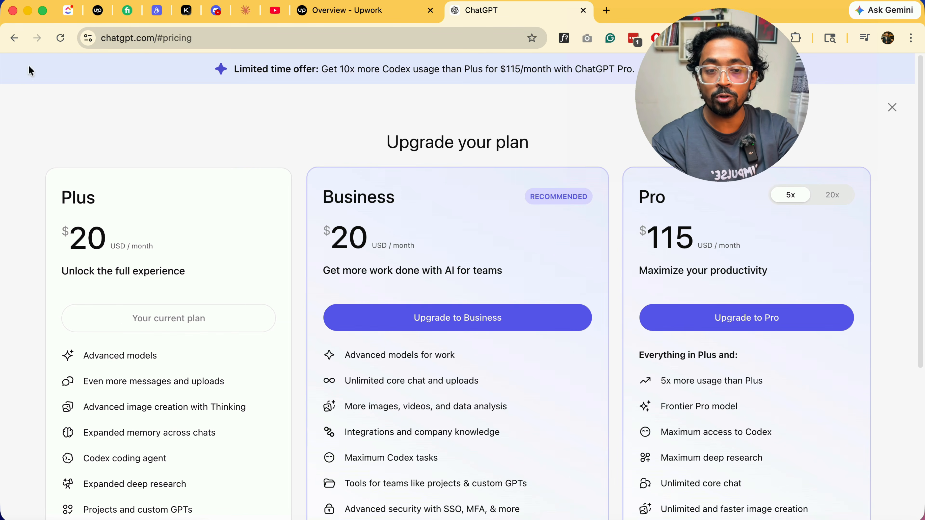
pyautogui.click(13, 39)
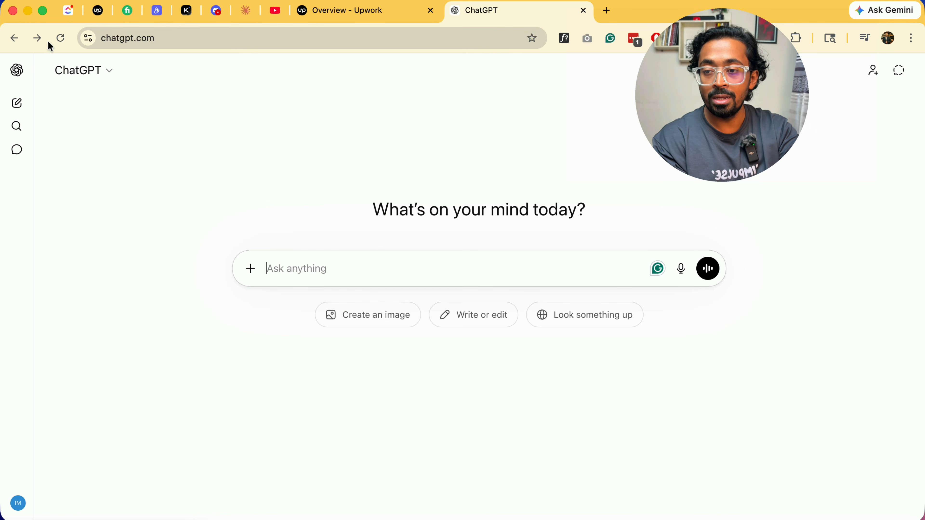
# Reload ChatGPT and switch the prompt to Create image mode
pyautogui.click(60, 38)
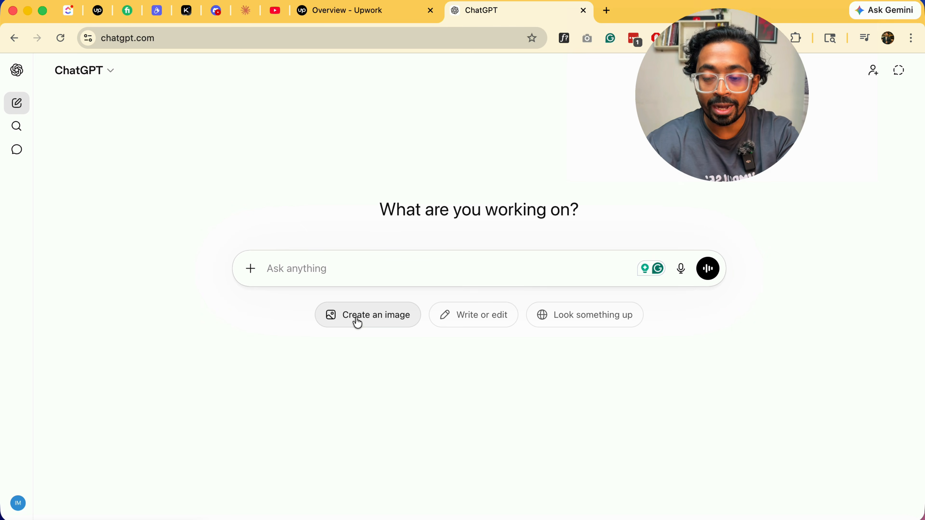
pyautogui.click(251, 270)
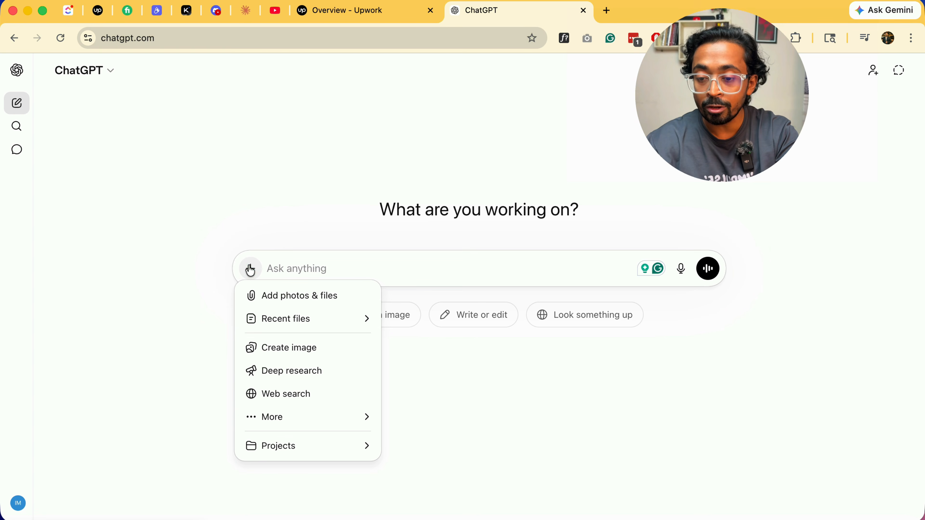
pyautogui.click(286, 349)
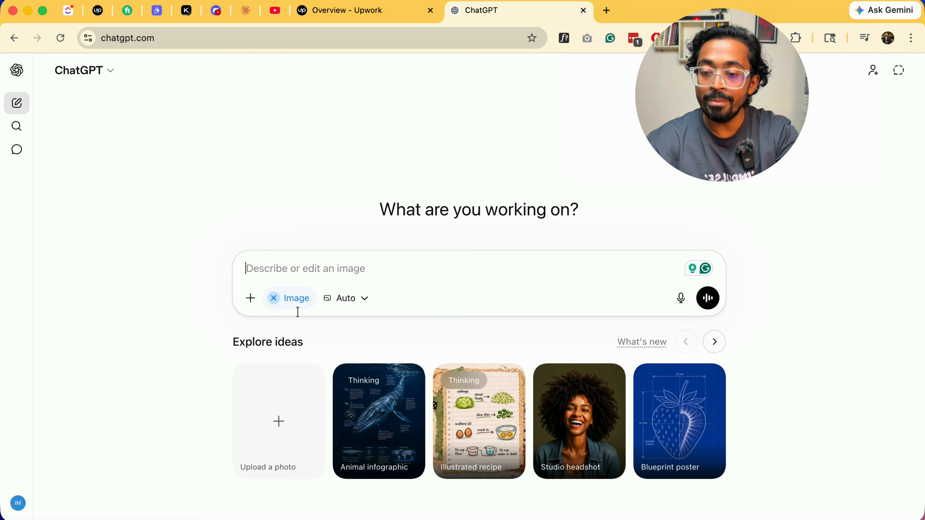
# Try the Widescreen 16:9 aspect ratio, then set it back to Auto
pyautogui.click(349, 302)
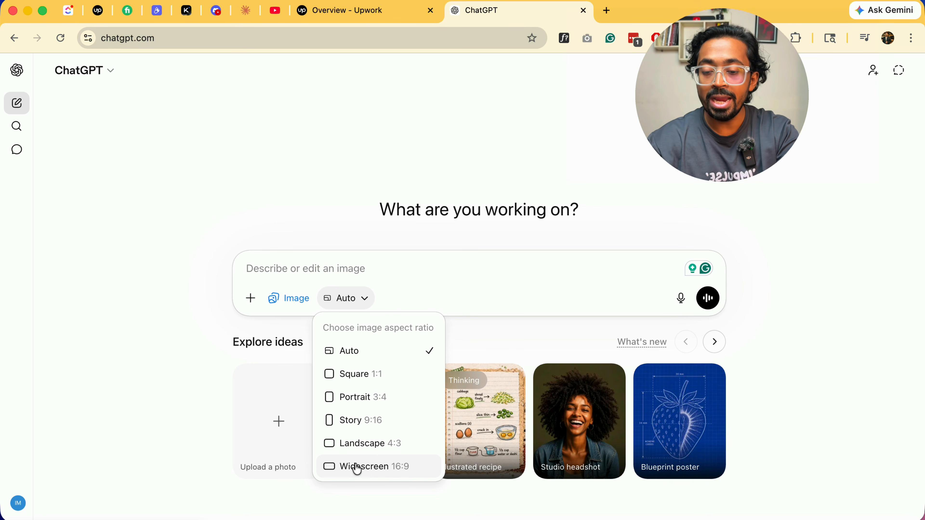
pyautogui.click(368, 467)
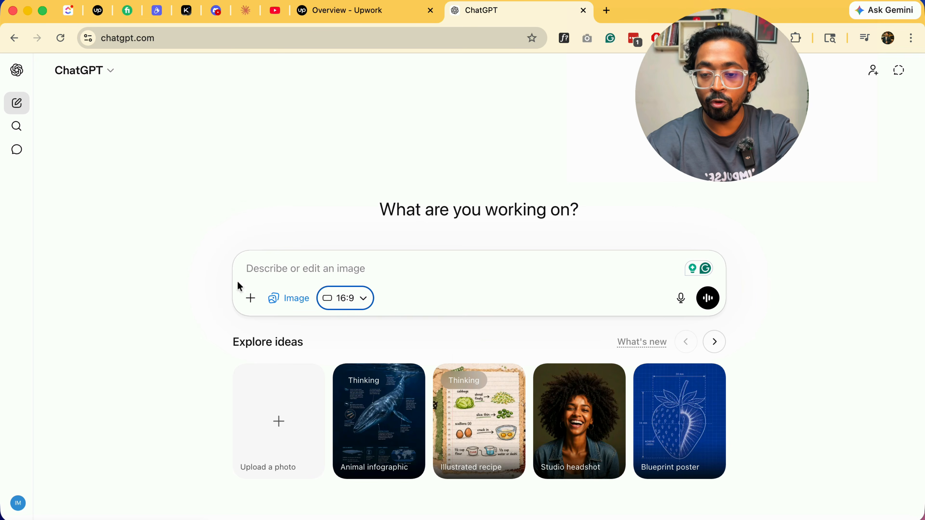
pyautogui.click(357, 307)
pyautogui.click(346, 356)
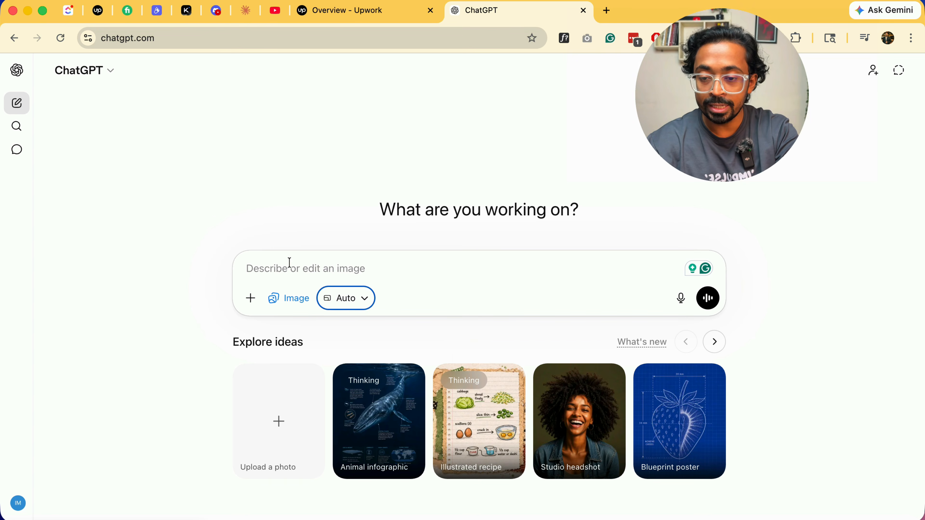
# Paste the Glow Naturals landing page brief into the image prompt and read through it
pyautogui.click(310, 266)
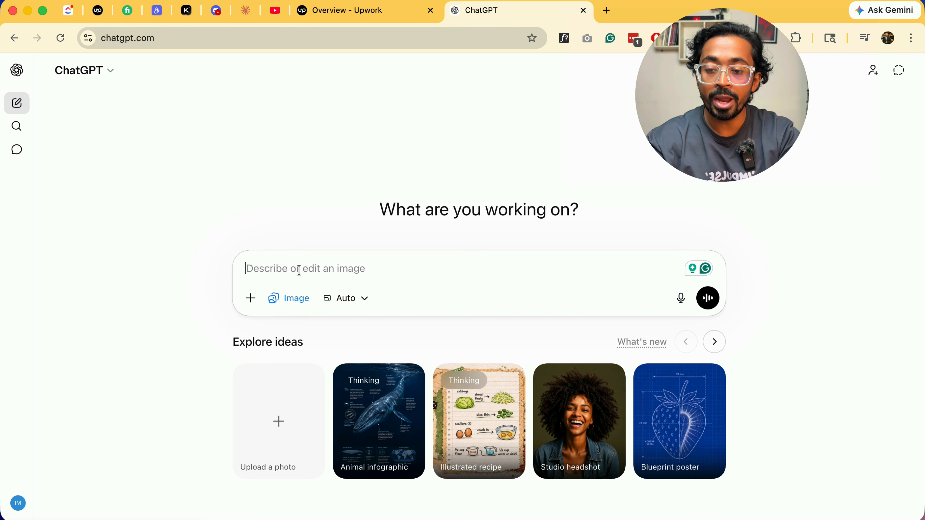
pyautogui.press('super+v')
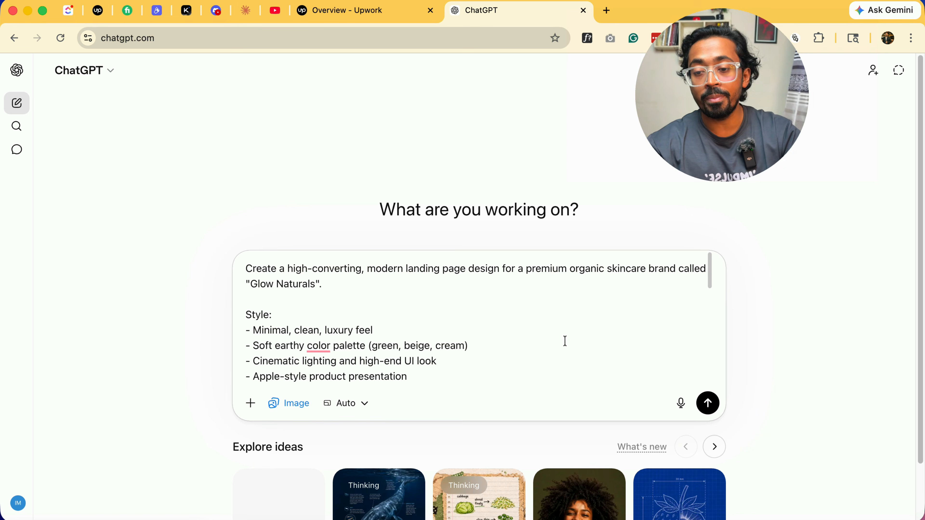
pyautogui.scroll(-2, 288, 314)
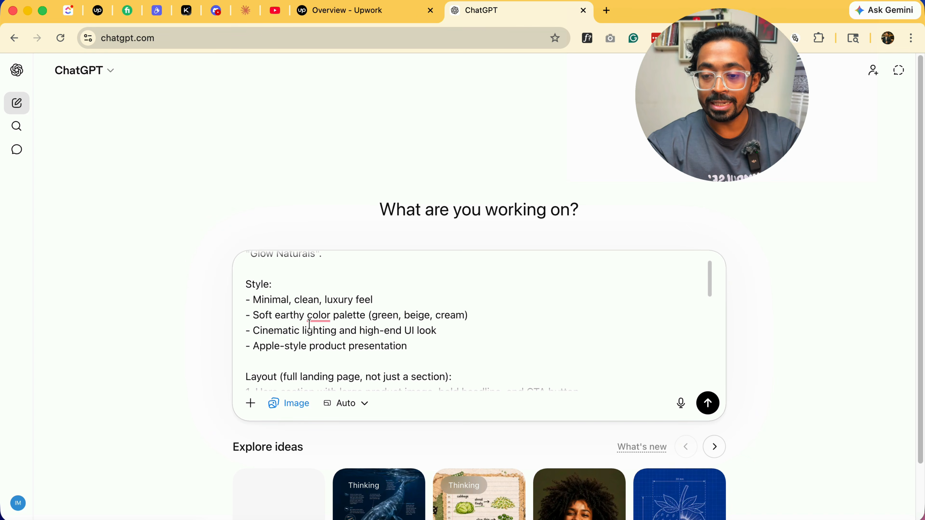
pyautogui.scroll(-3, 295, 328)
pyautogui.scroll(-2, 301, 339)
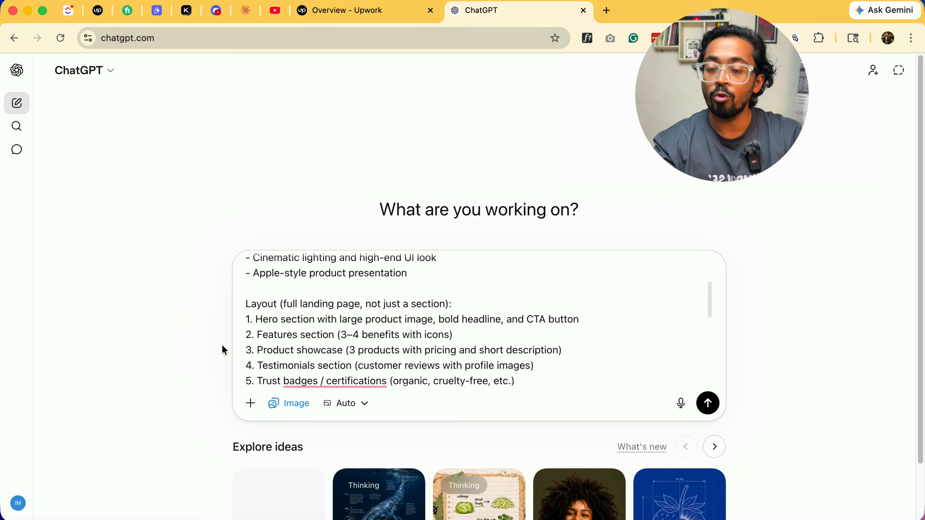
pyautogui.scroll(-3, 292, 317)
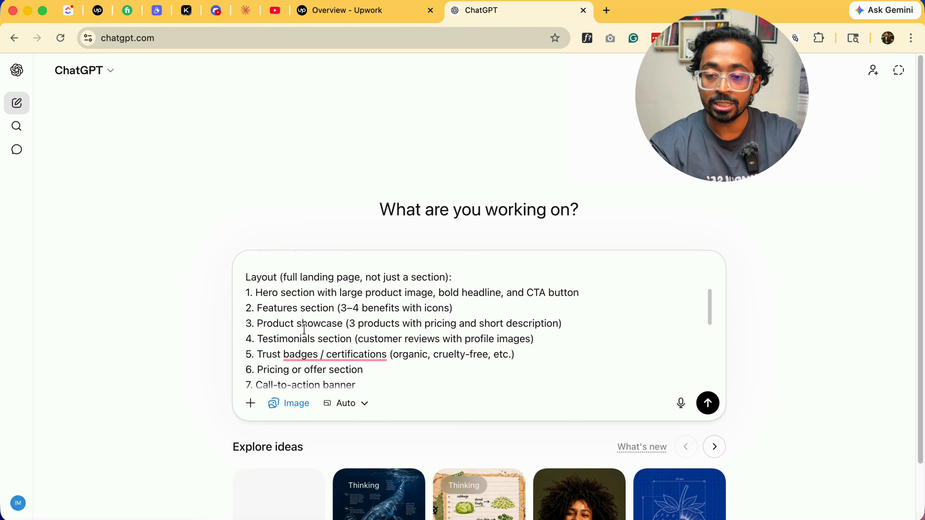
pyautogui.scroll(-7, 292, 304)
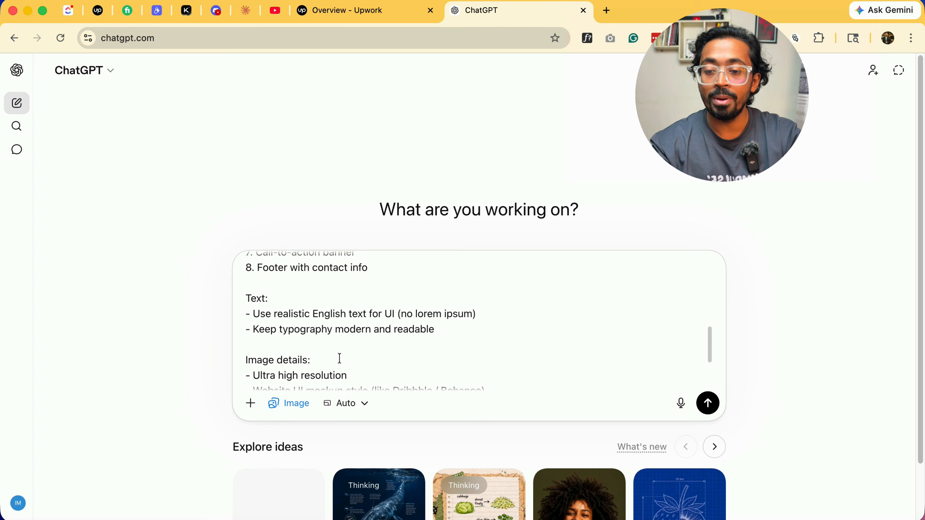
pyautogui.scroll(-2, 341, 360)
pyautogui.scroll(-4, 333, 348)
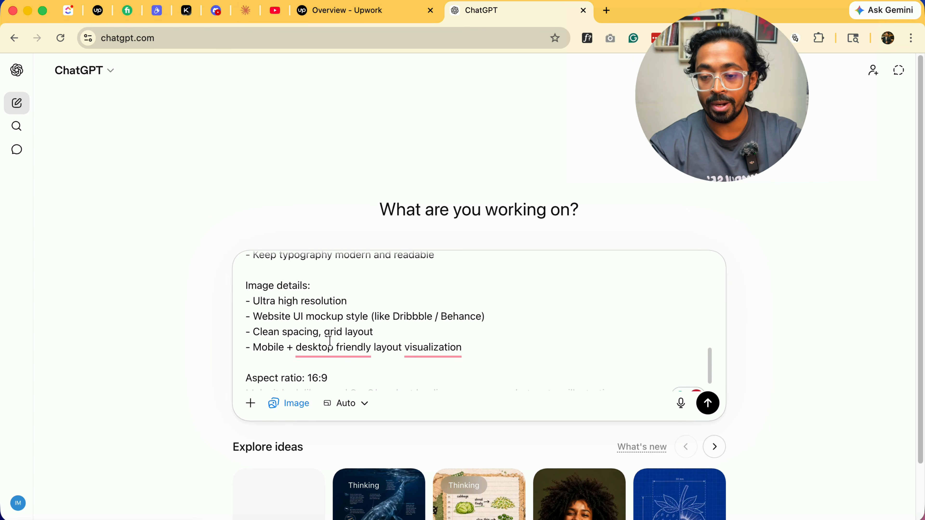
# Send the landing page brief to generate the mockup image
pyautogui.click(250, 367)
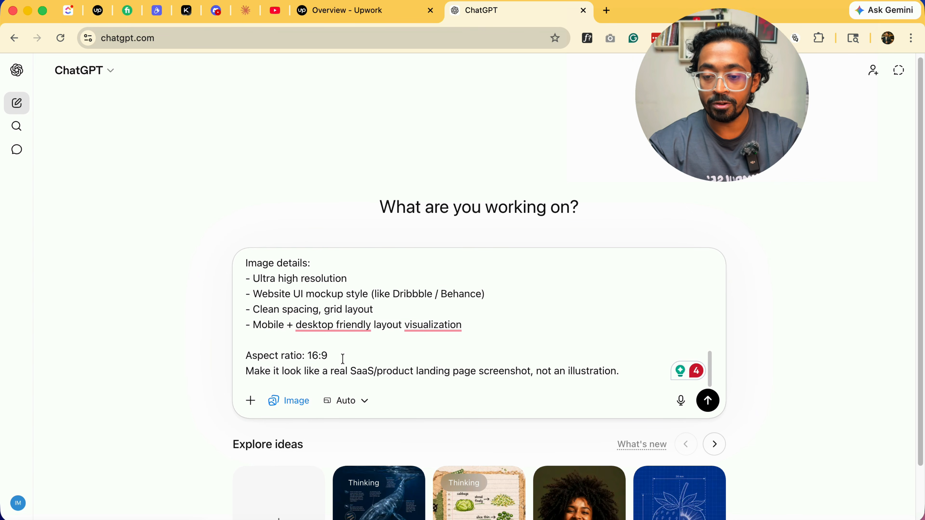
pyautogui.scroll(7, 286, 360)
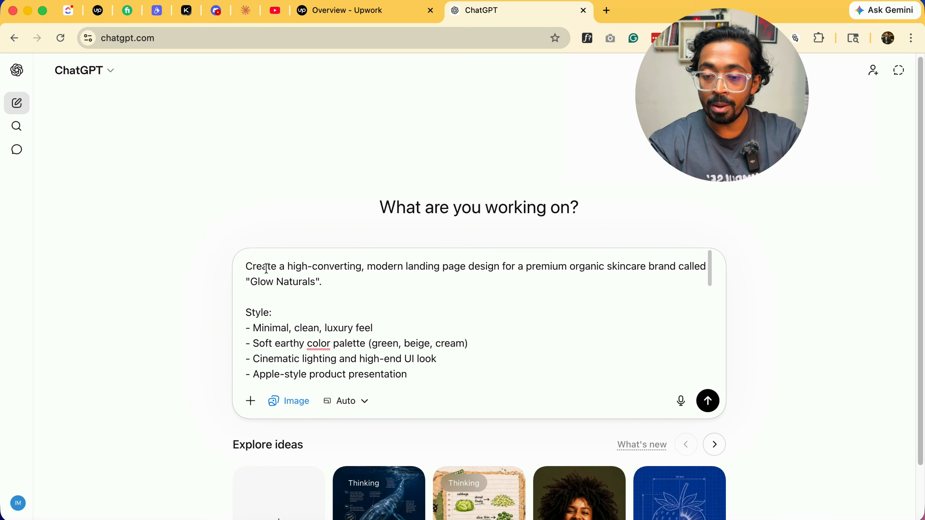
pyautogui.click(400, 286)
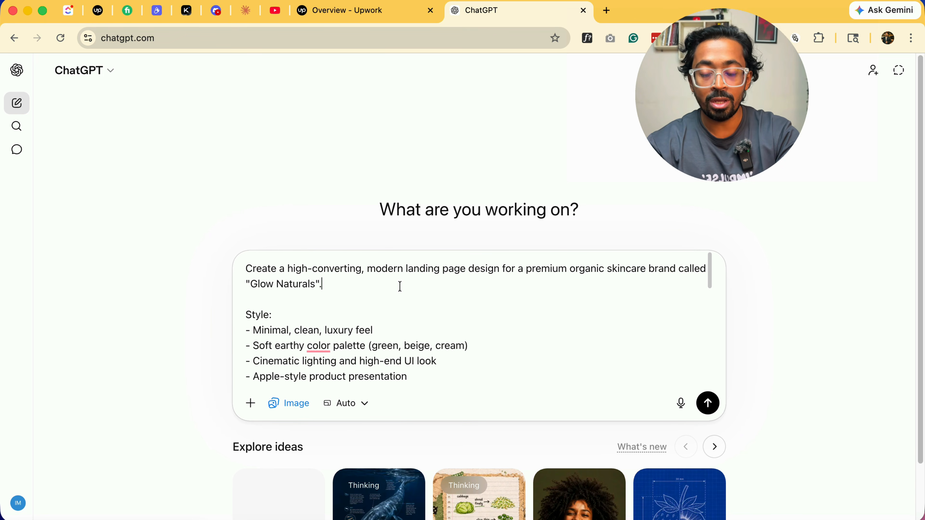
pyautogui.press('Return')
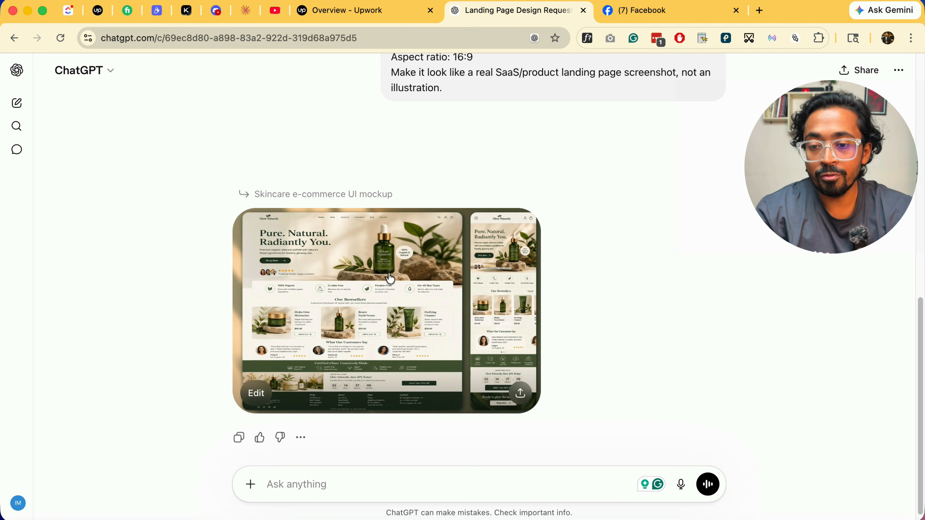
# View the generated Glow Naturals mockup full size, close it, then reopen it in the editor
pyautogui.click(390, 278)
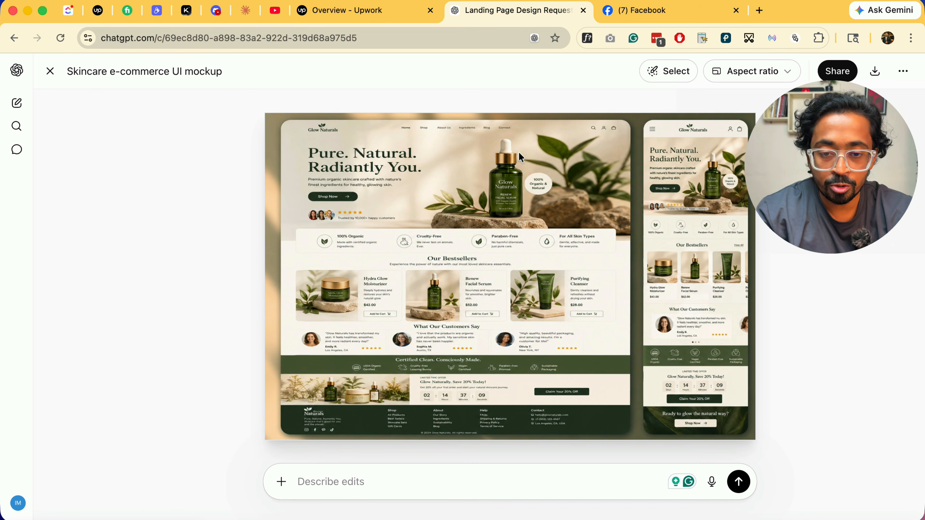
pyautogui.click(50, 73)
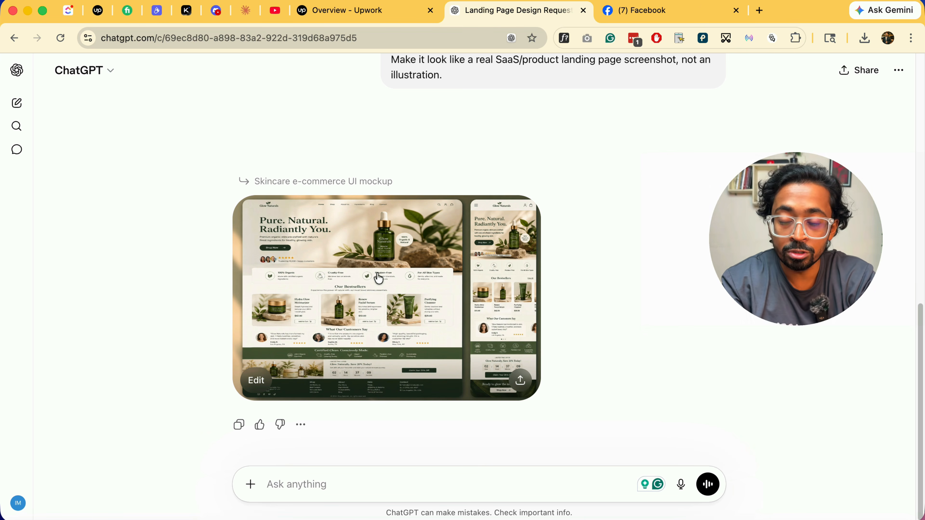
pyautogui.click(324, 469)
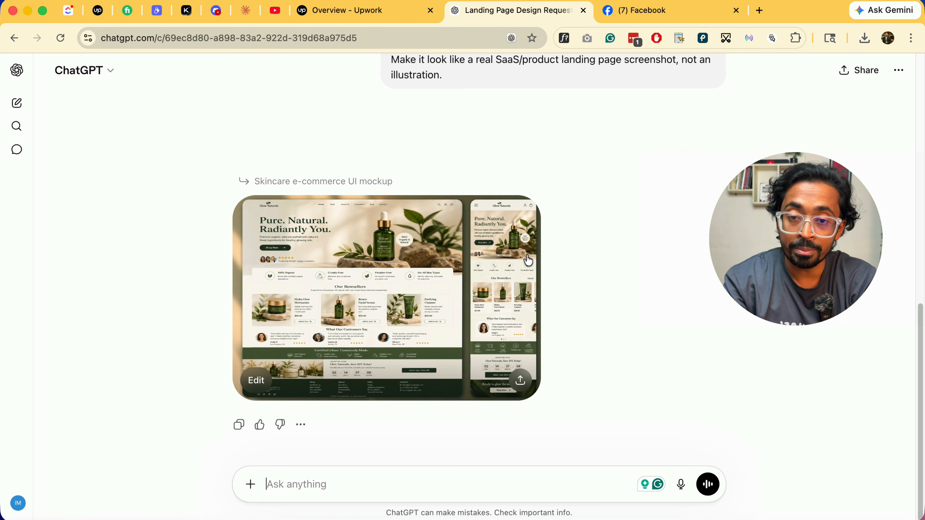
pyautogui.click(344, 315)
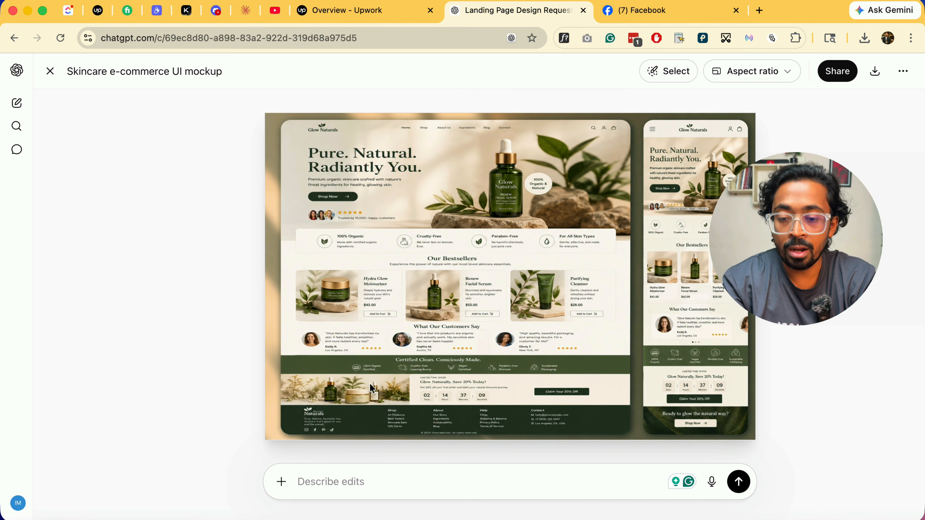
# Submit the edit 'make this landing page footer red' for the mockup
pyautogui.click(349, 479)
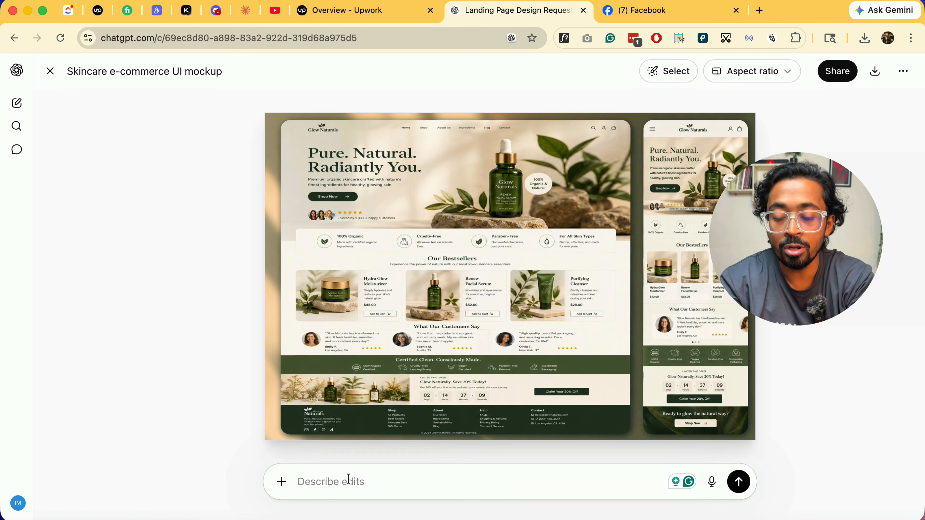
pyautogui.write('make this landing page footer red.')
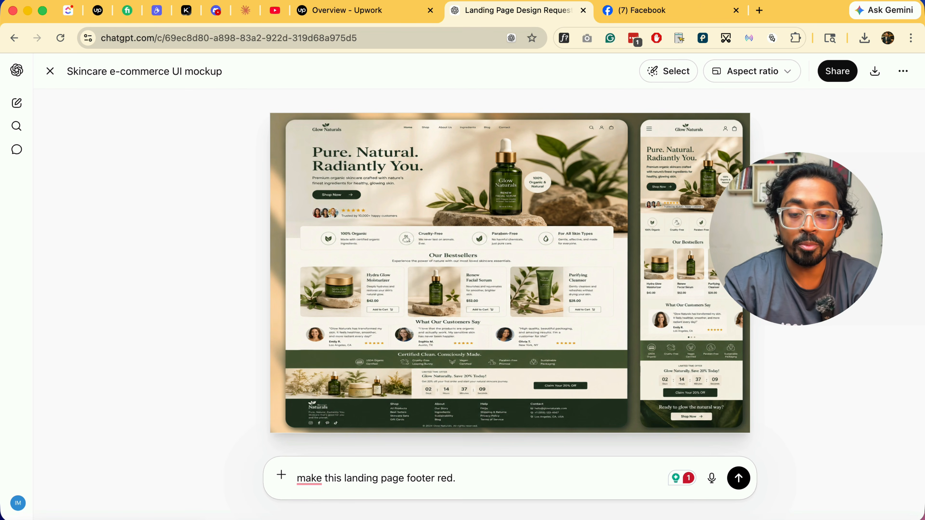
pyautogui.press('Return')
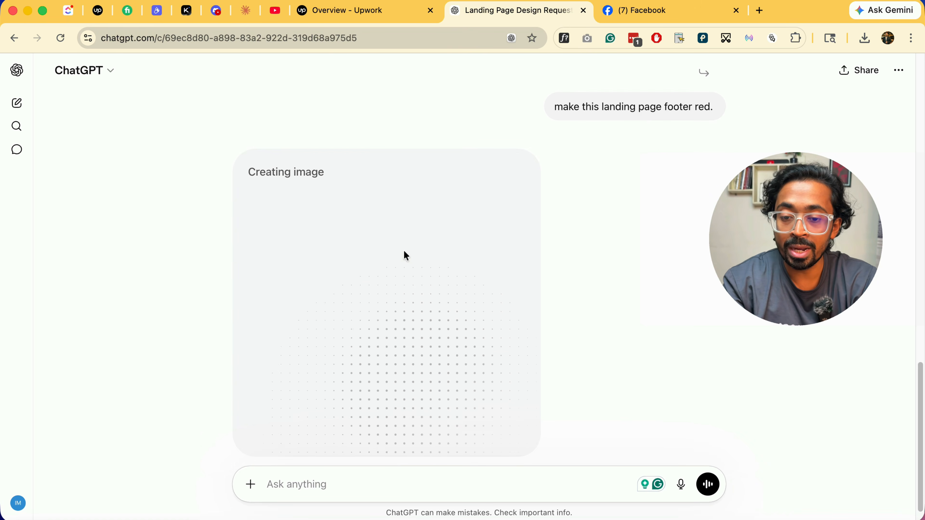
# Scroll the chat while the red-footer edit generates until the comparison appears
pyautogui.scroll(5, 407, 256)
pyautogui.scroll(-10, 446, 243)
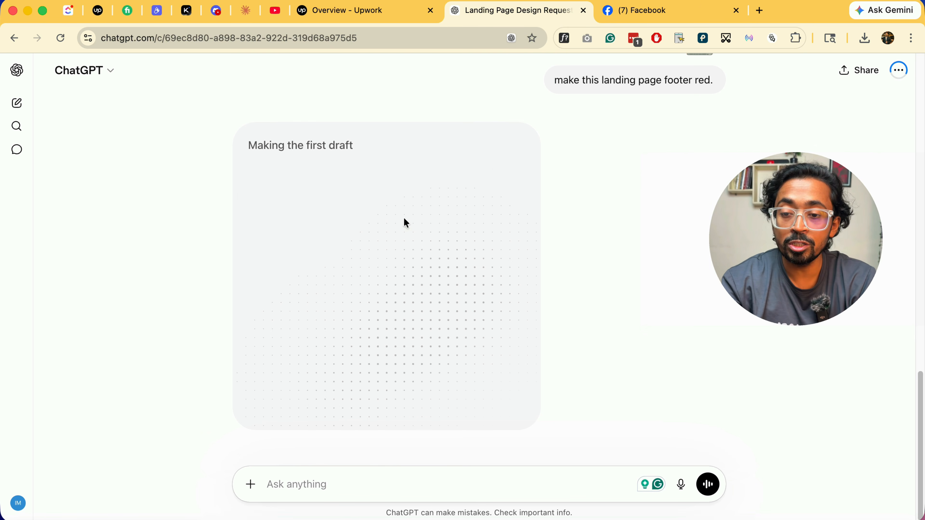
pyautogui.scroll(5, 492, 166)
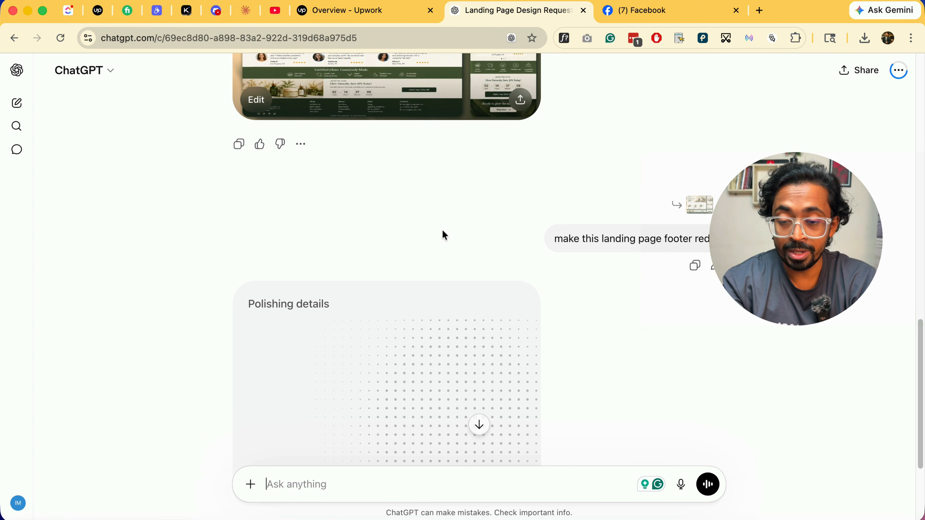
pyautogui.scroll(3, 438, 217)
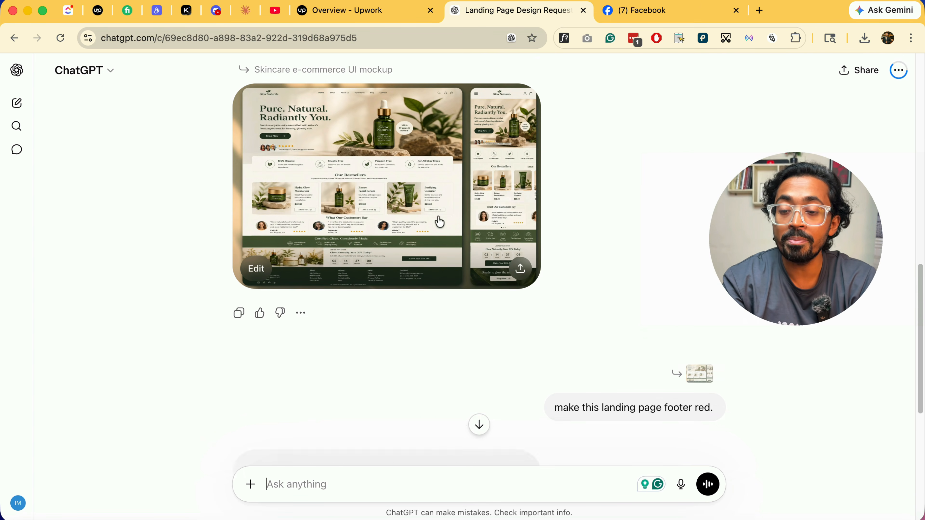
pyautogui.scroll(10, 439, 219)
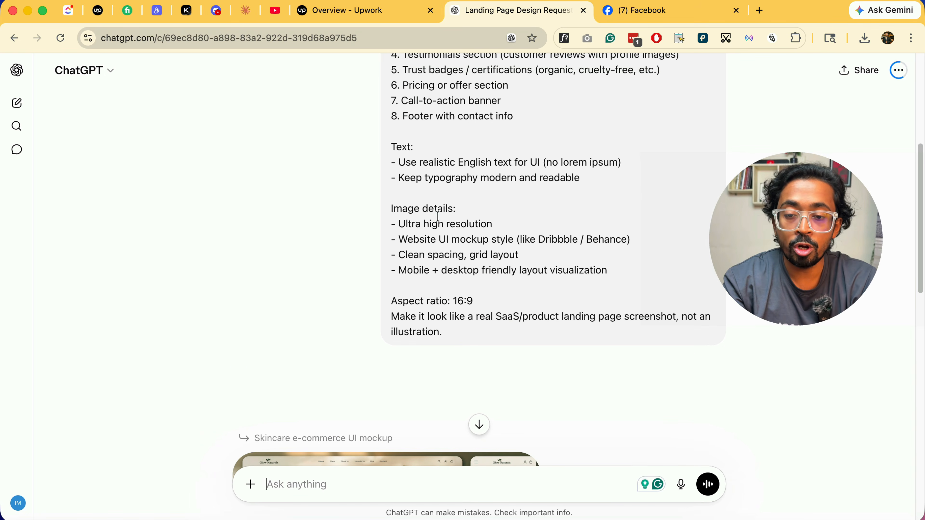
pyautogui.scroll(6, 433, 135)
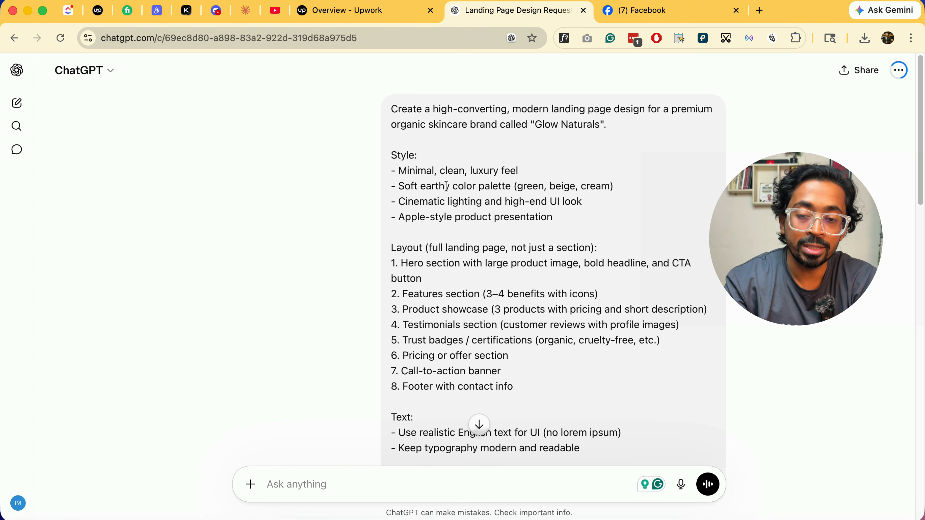
pyautogui.scroll(-10, 446, 185)
pyautogui.scroll(-15, 446, 185)
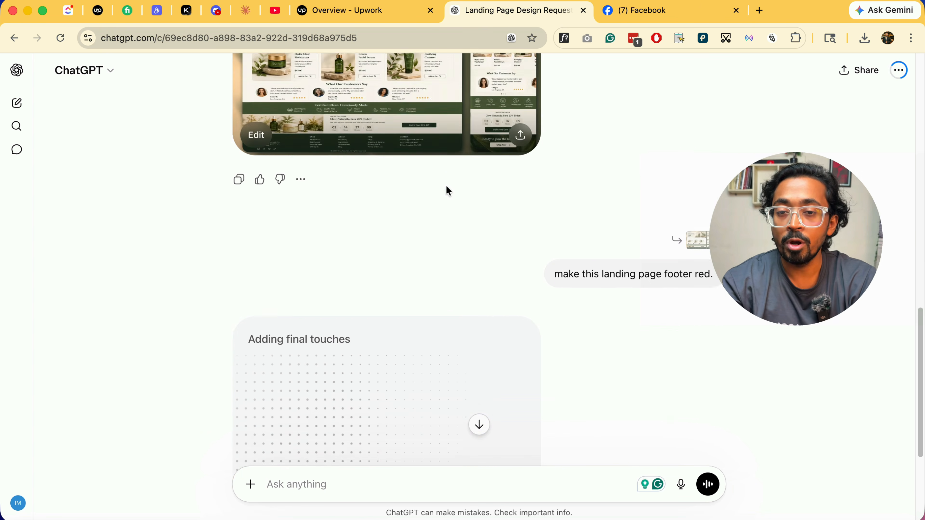
pyautogui.scroll(-5, 446, 185)
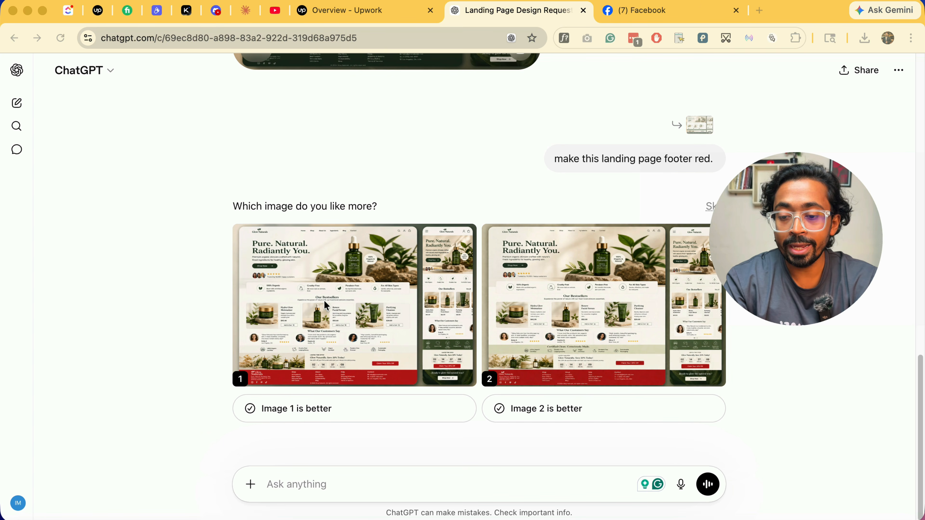
# Compare the red-footer versions in the full-size viewer and mark Image 2 as better
pyautogui.click(324, 301)
pyautogui.click(352, 301)
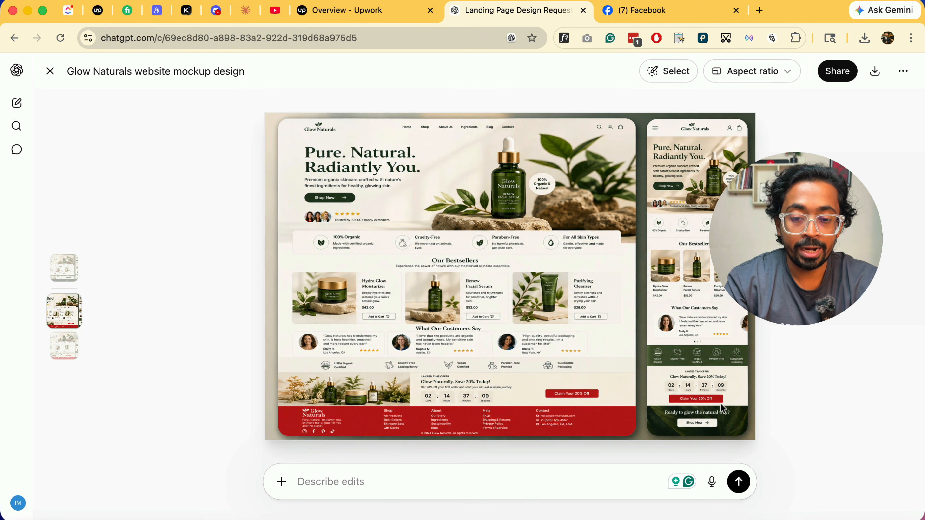
pyautogui.click(60, 345)
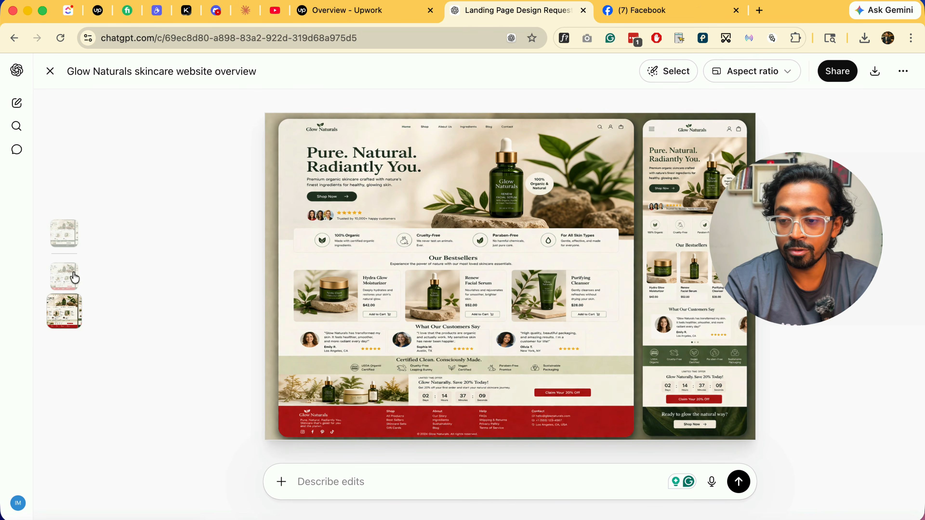
pyautogui.click(71, 275)
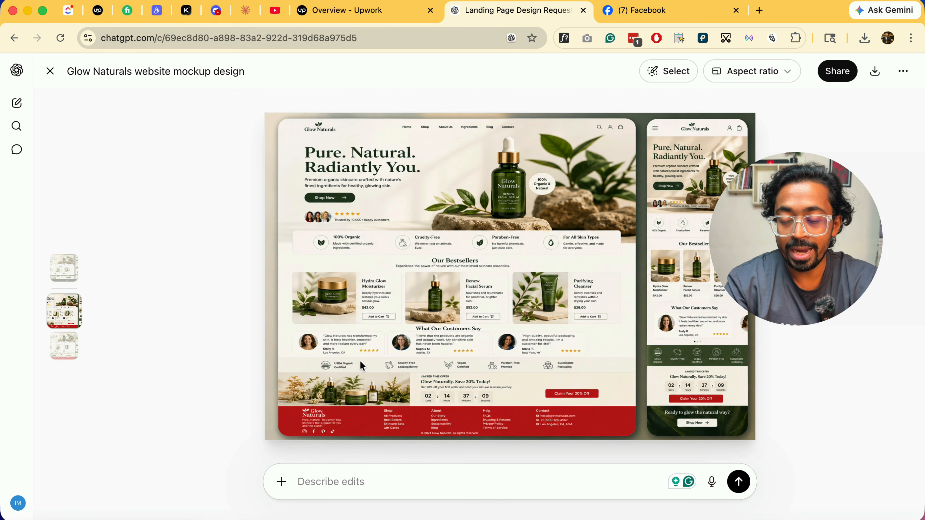
pyautogui.click(68, 350)
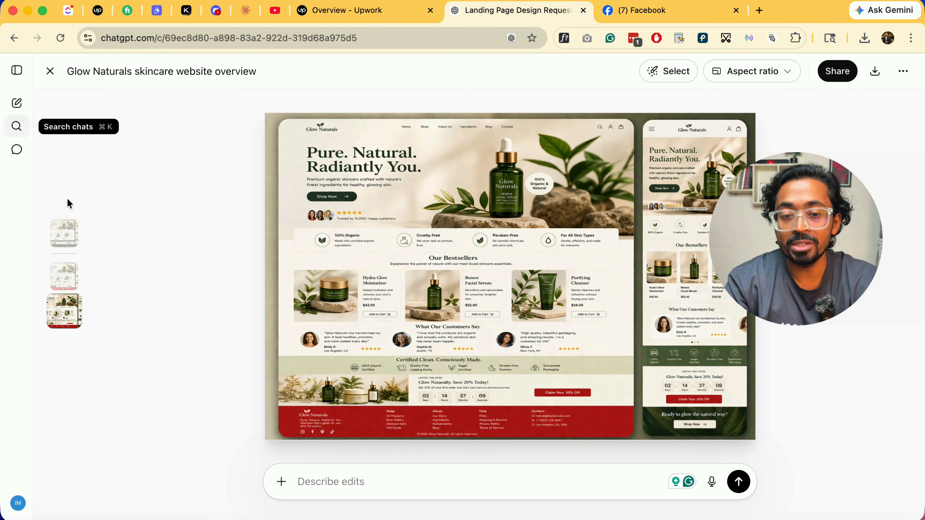
pyautogui.click(44, 75)
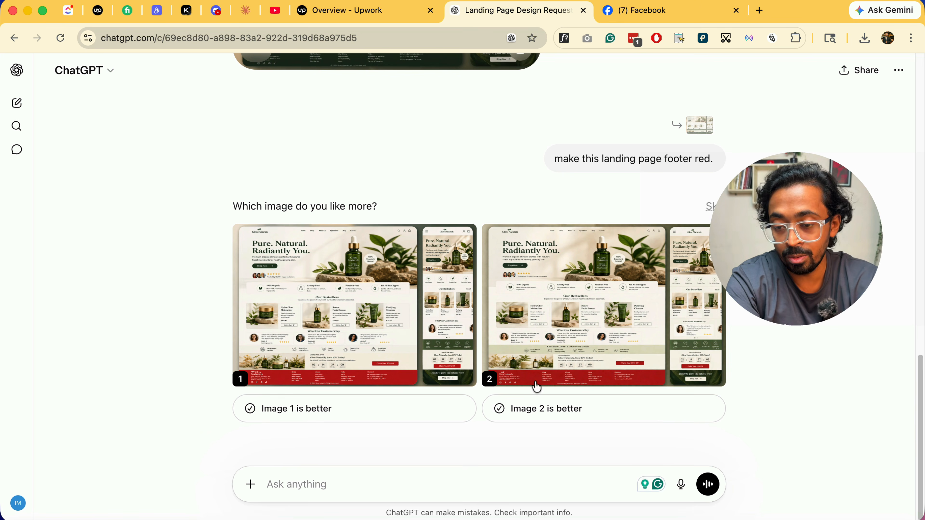
pyautogui.click(533, 411)
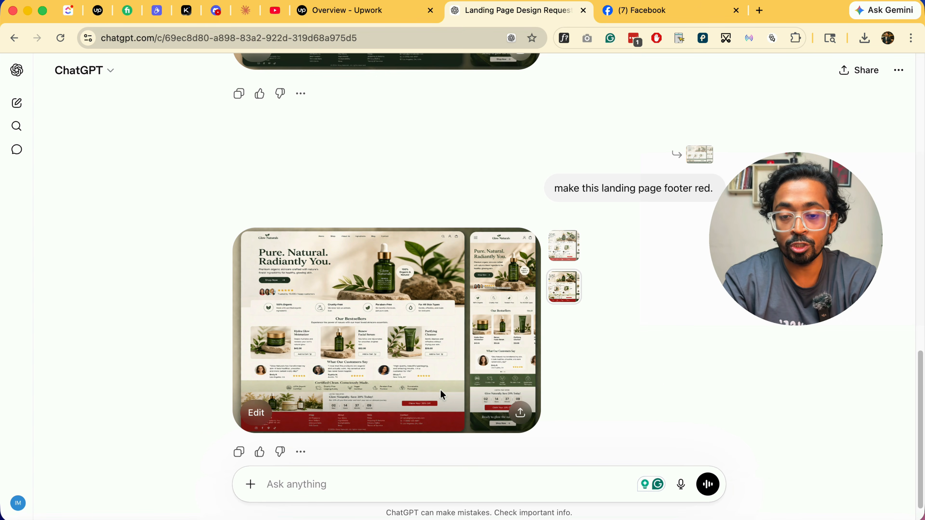
pyautogui.scroll(-2, 440, 393)
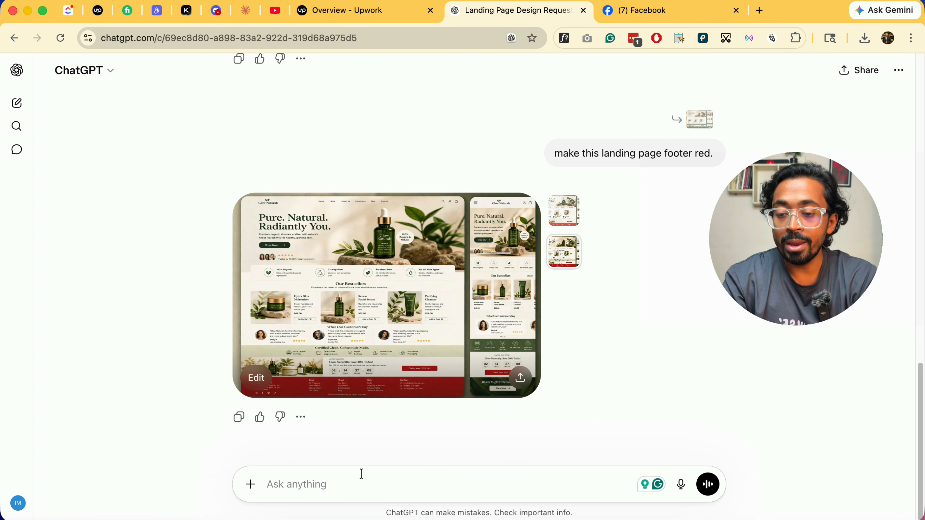
# Leave the mockup conversation for a blank 'What's on your mind today?' chat
pyautogui.click(343, 484)
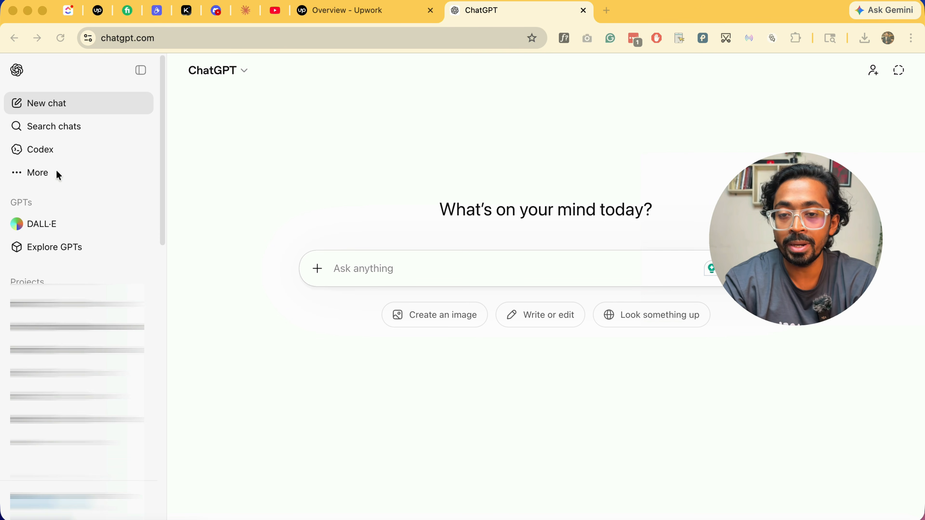
# Look over Codex's 'Choose how to get started' page, then close the duplicate Codex tab
pyautogui.doubleClick(30, 151)
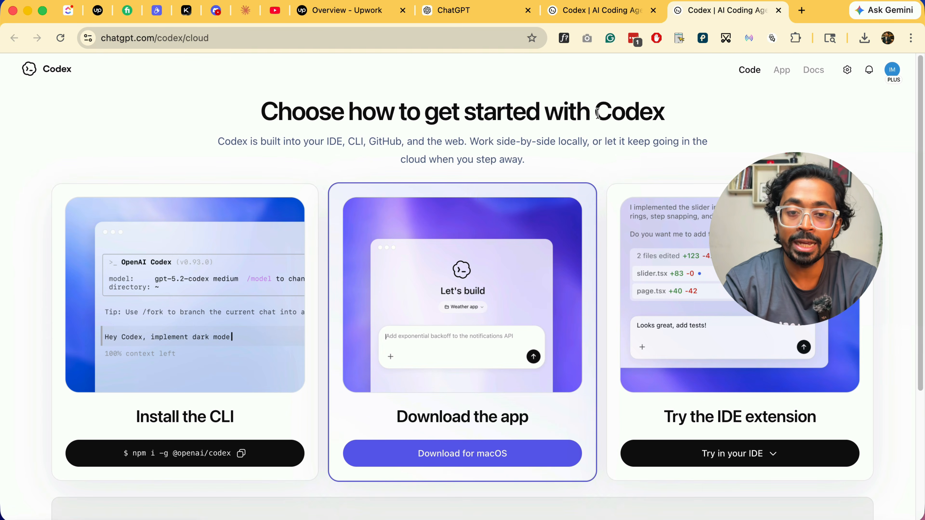
pyautogui.scroll(-2, 478, 195)
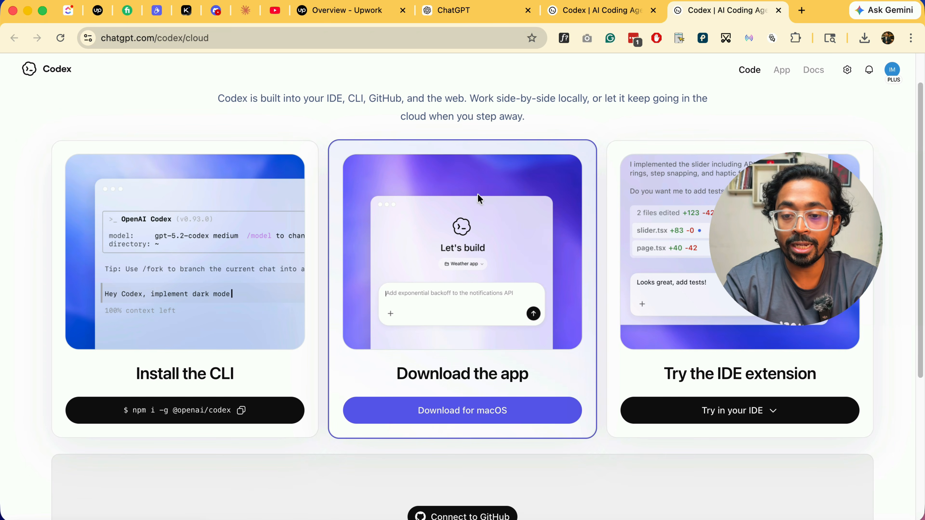
pyautogui.scroll(2, 478, 198)
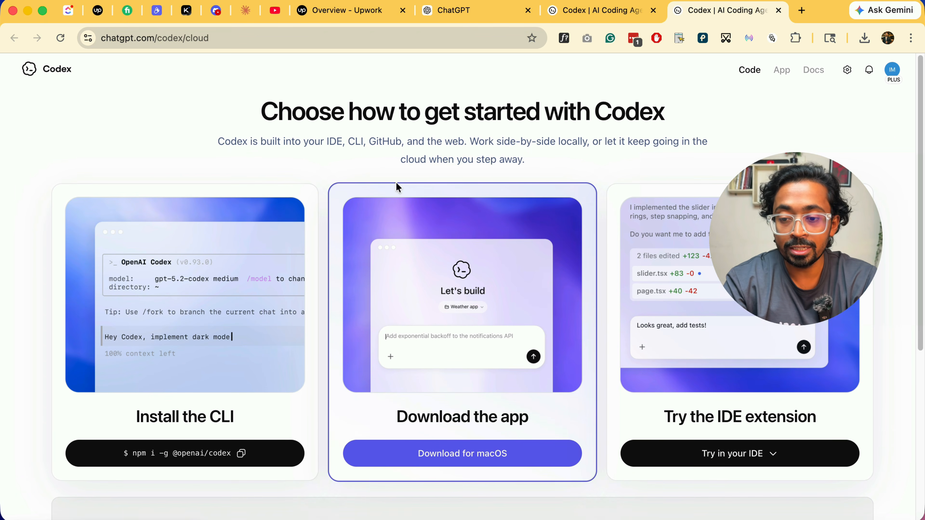
pyautogui.scroll(-1, 396, 183)
pyautogui.scroll(-1, 396, 183)
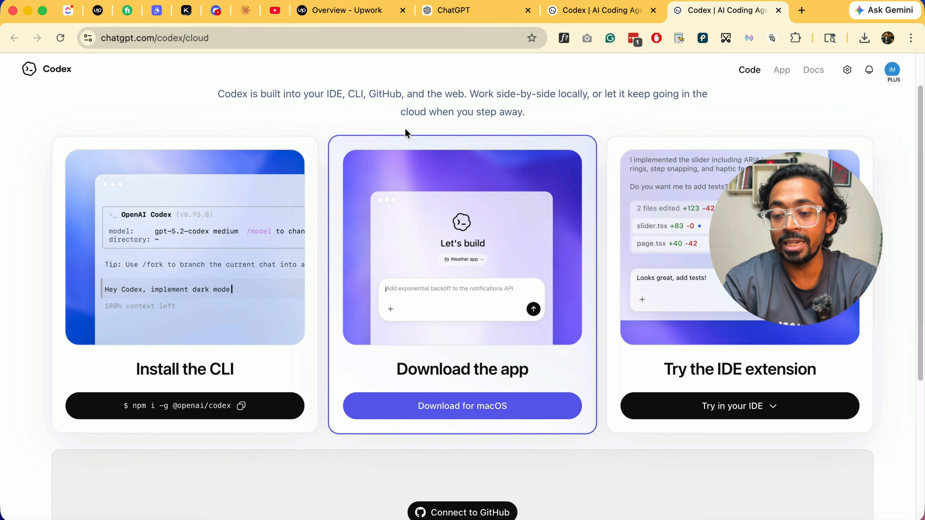
pyautogui.scroll(-1, 356, 176)
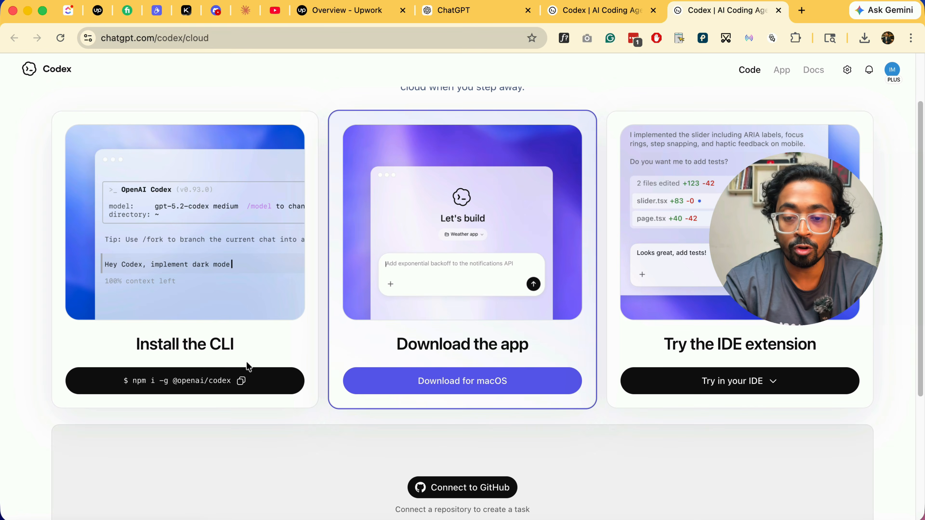
pyautogui.scroll(-1, 255, 372)
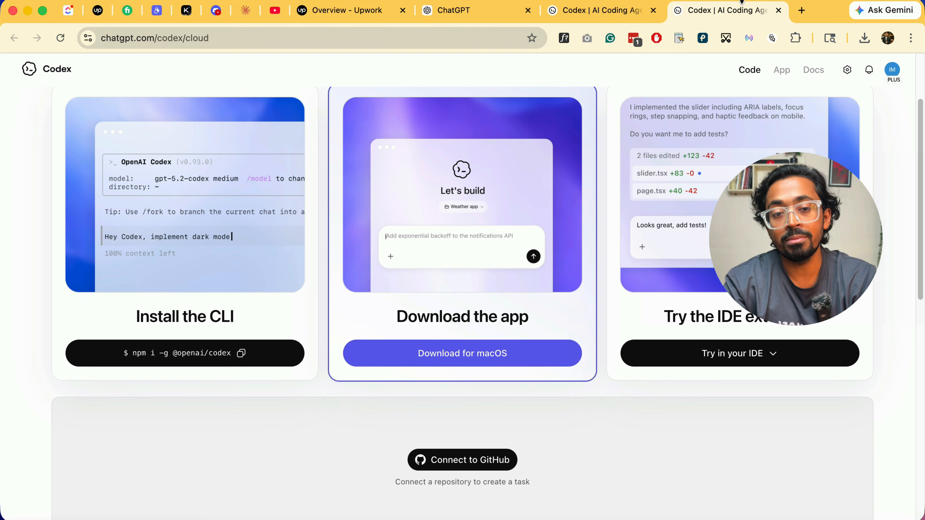
pyautogui.click(778, 10)
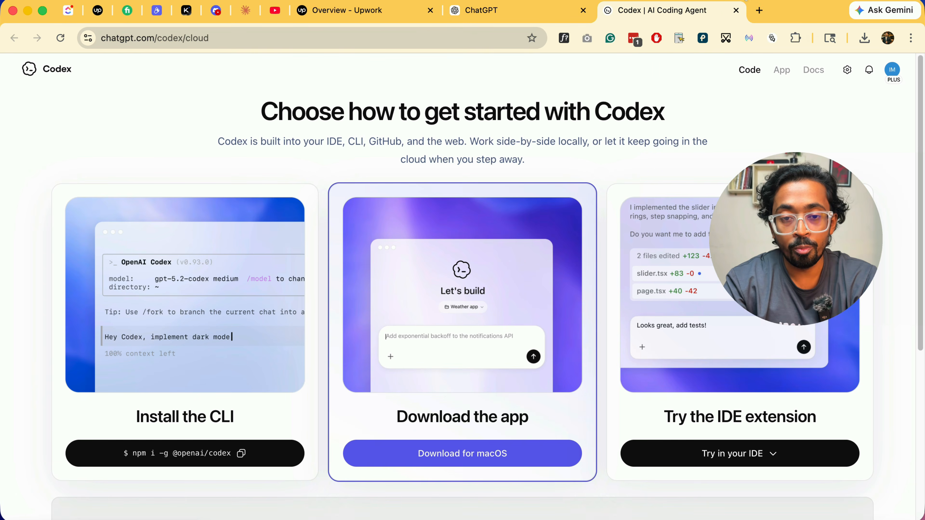
# Bring the Codex desktop app forward and maximize its window to fill the screen
pyautogui.click(737, 11)
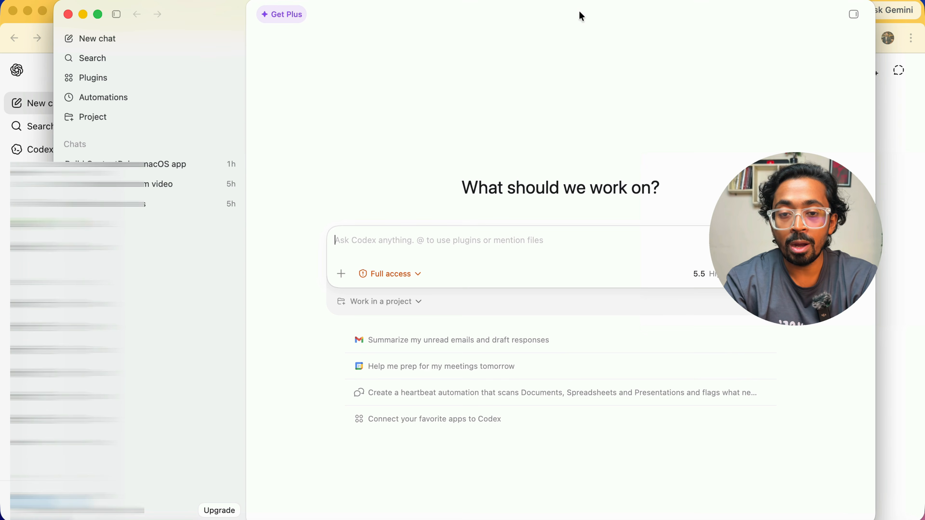
pyautogui.doubleClick(579, 13)
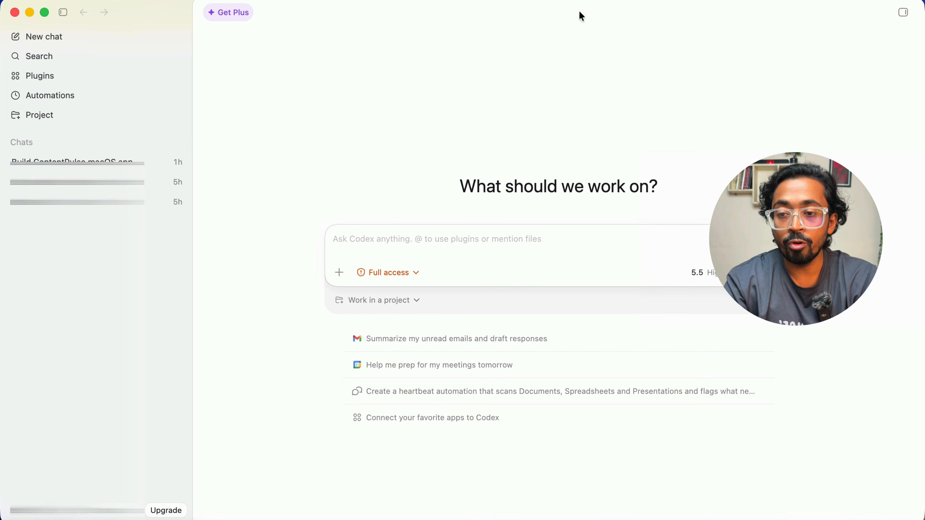
pyautogui.moveTo(780, 232); pyautogui.dragTo(792, 101)
pyautogui.click(538, 110)
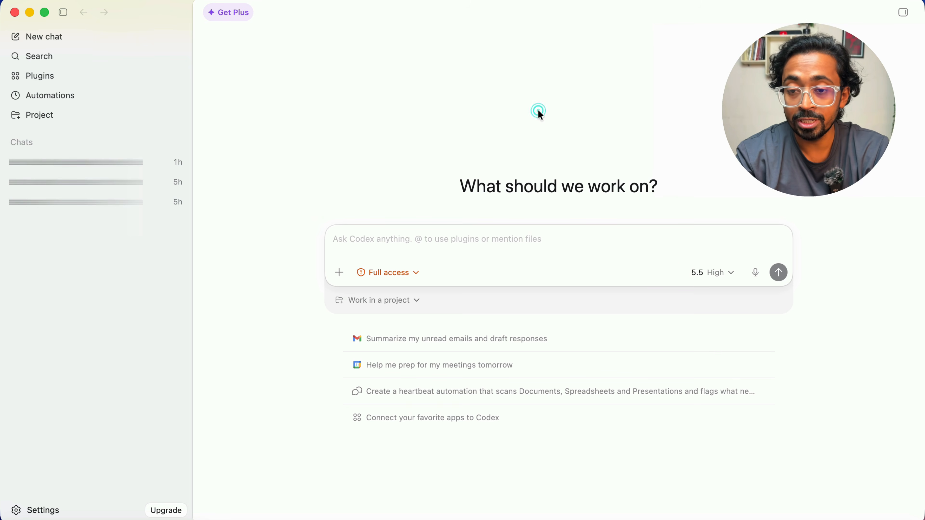
# Switch the new chat's permissions from Full access to Default permissions
pyautogui.click(371, 276)
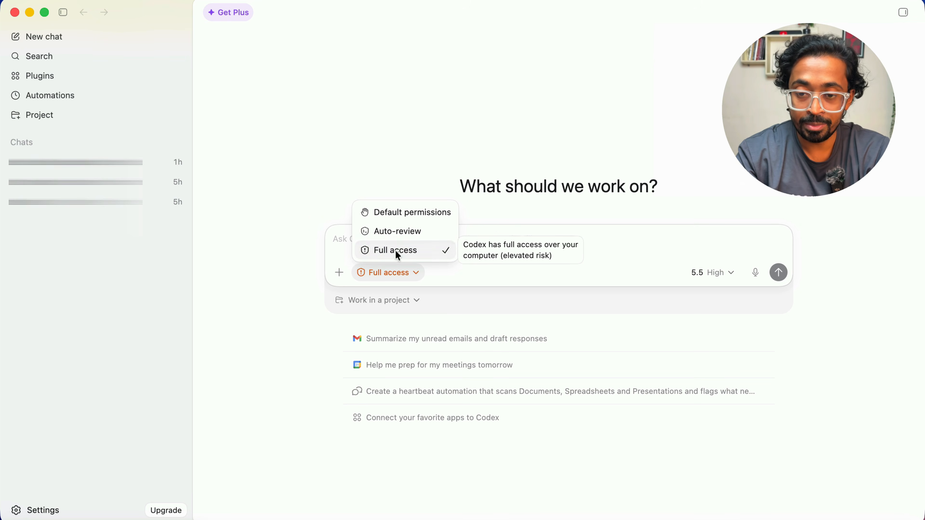
pyautogui.click(397, 219)
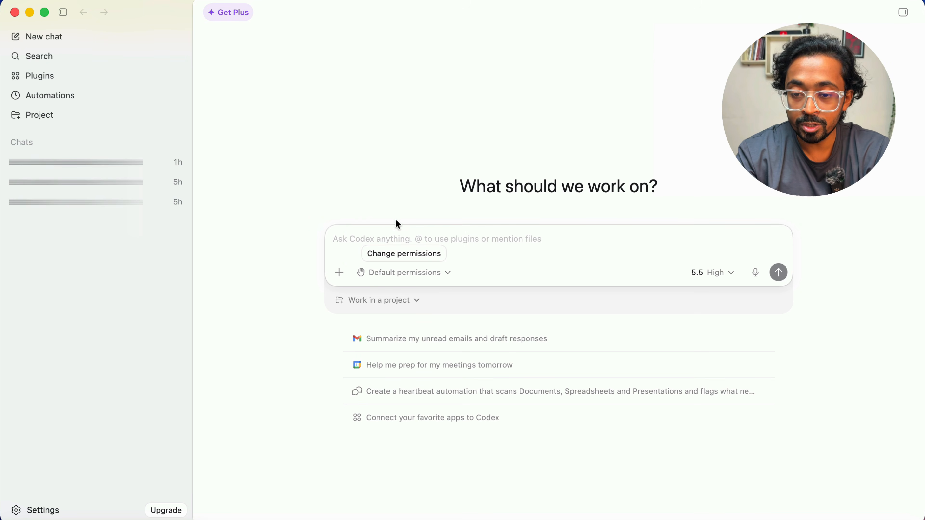
pyautogui.click(410, 271)
pyautogui.click(404, 127)
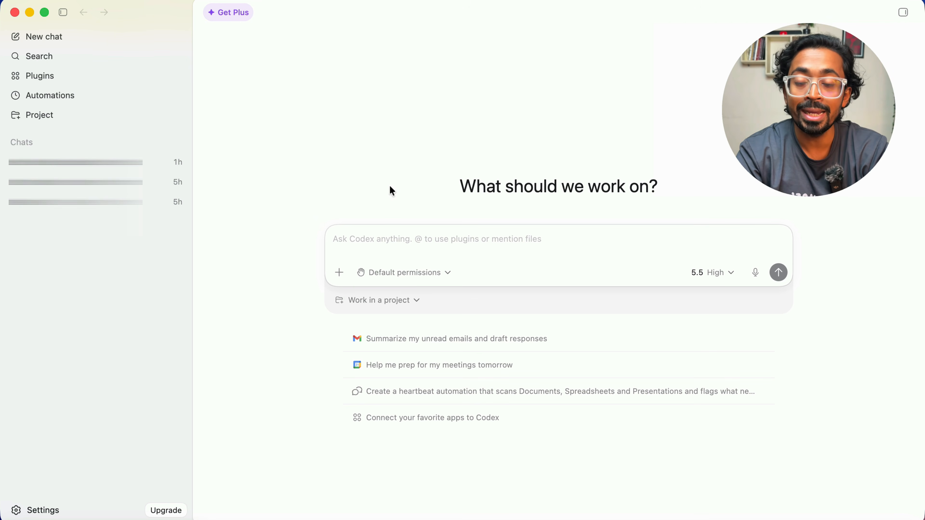
pyautogui.click(388, 279)
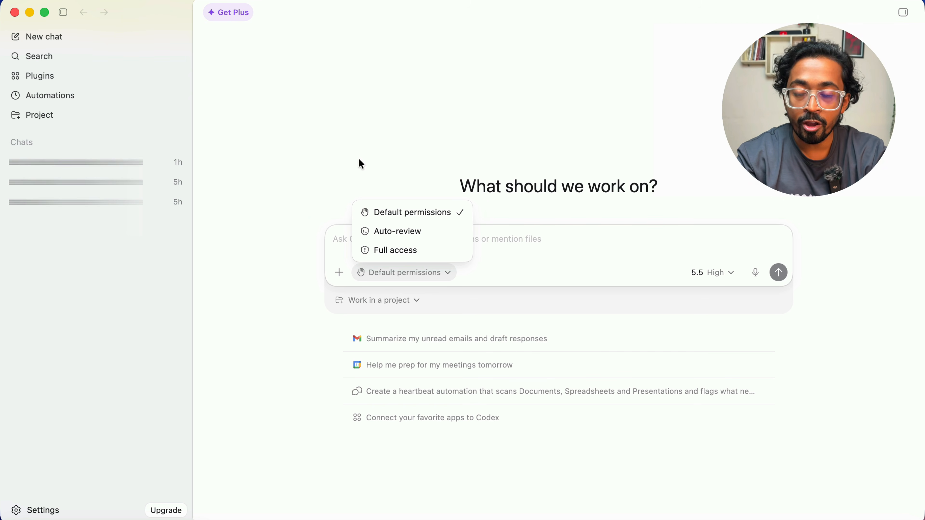
pyautogui.moveTo(359, 235)
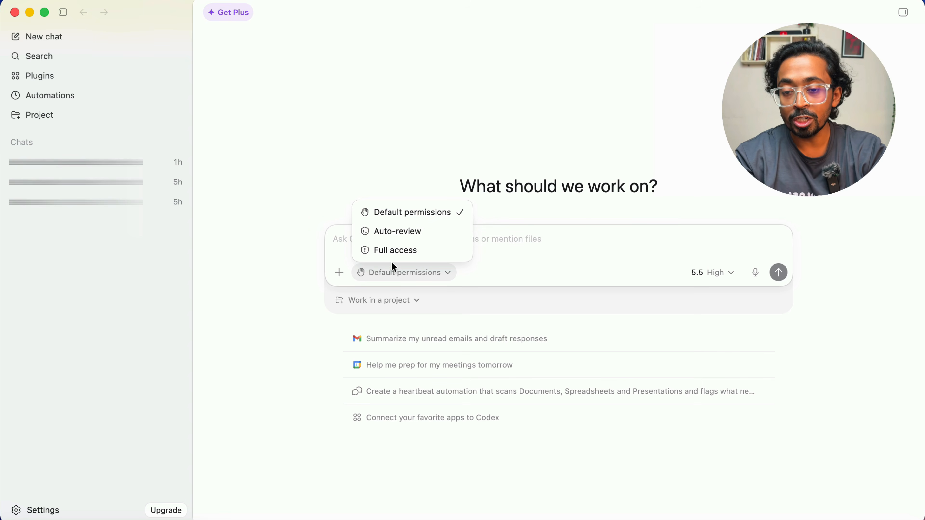
# Drop reasoning from 5.5 High to Medium and paste the Glow Naturals landing page prompt
pyautogui.click(313, 163)
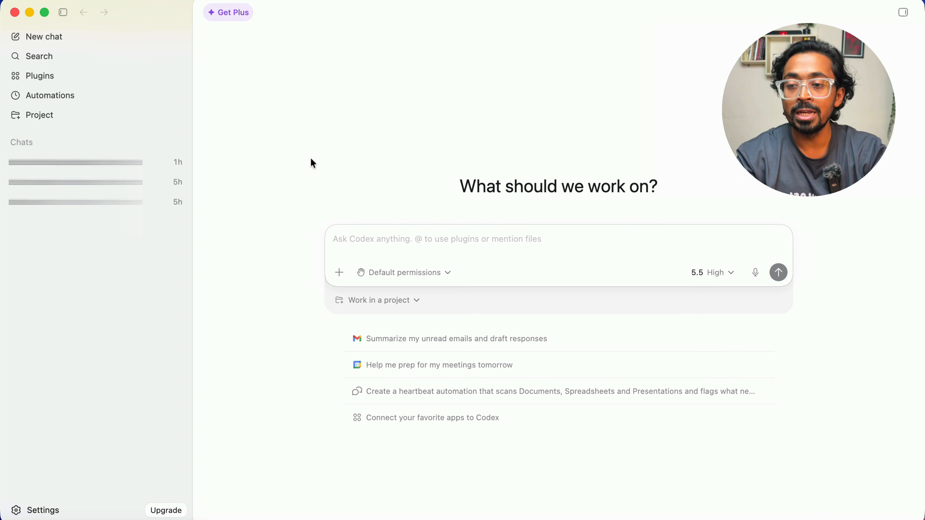
pyautogui.click(700, 274)
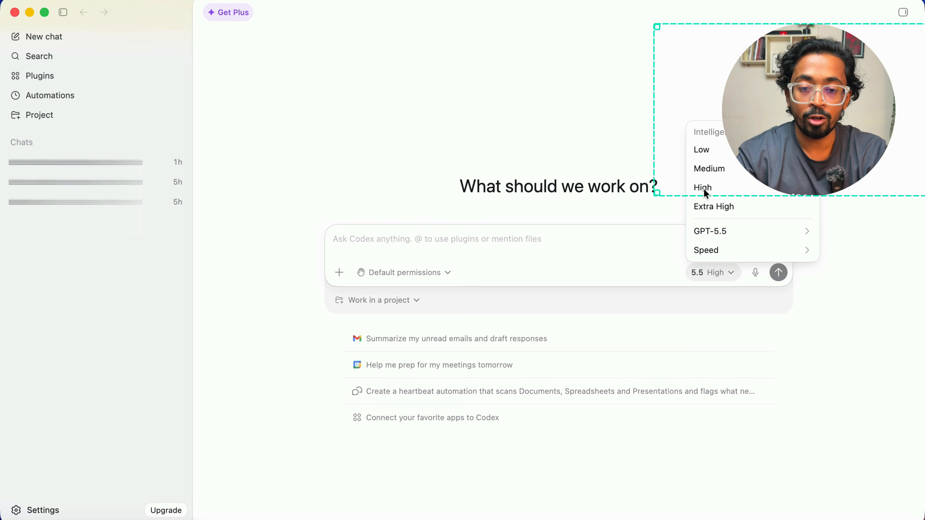
pyautogui.click(712, 168)
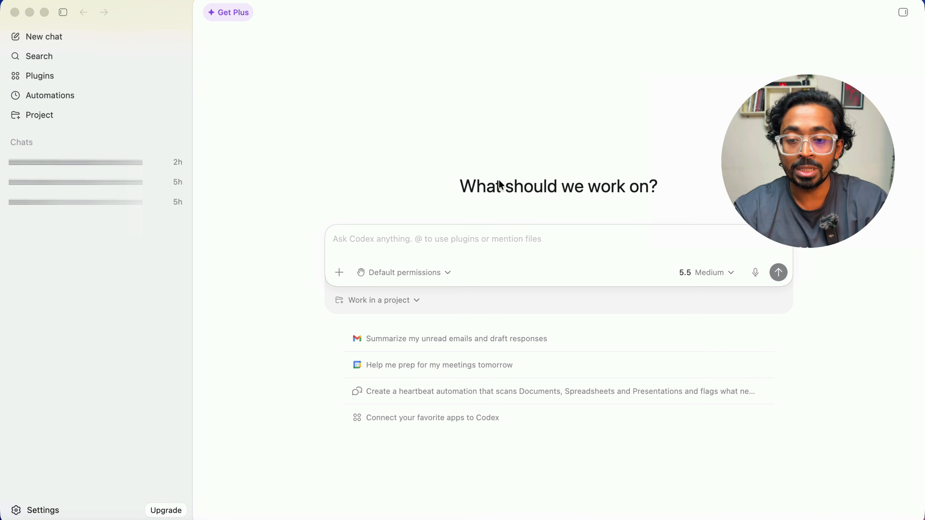
pyautogui.click(351, 245)
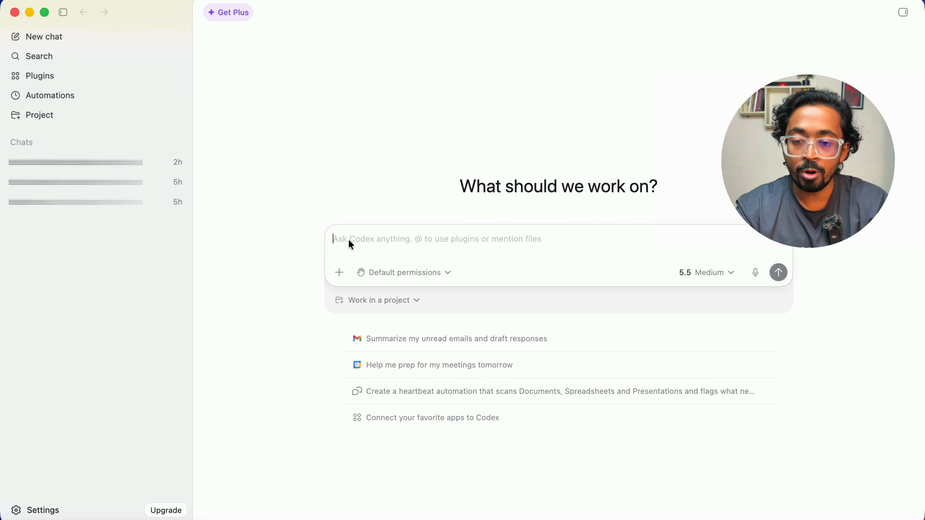
pyautogui.write('"Create a modern, minimalist landing page for an organic skincare brand called \'Glow Naturals\'. Include: hero section with tagline, product showcase with 3 products, customer testimonials section, pricing, and a contact form. Use earthy green and cream colors. Make it fully responsive. Use HTML, CSS, and vanilla JavaScript."')
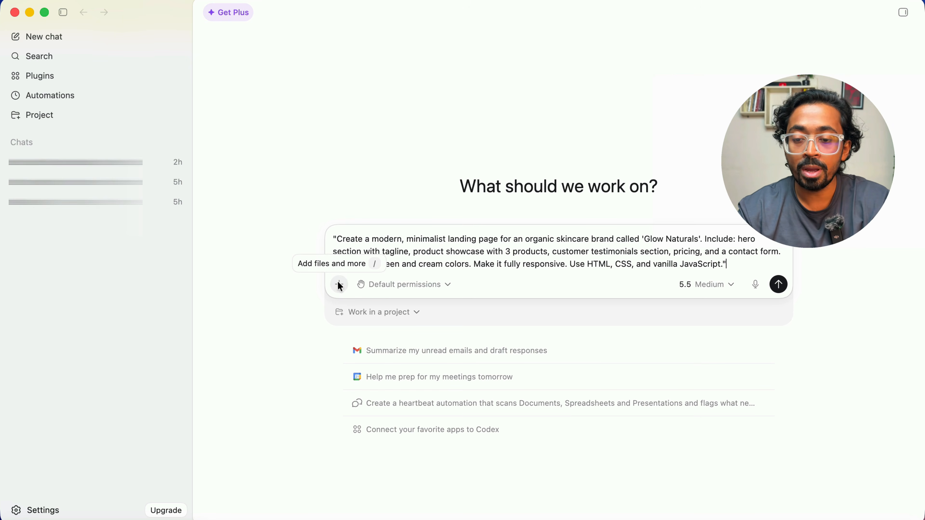
# Paste the copied ChatGPT-generated image into the prompt as an attachment
pyautogui.press('super+v')
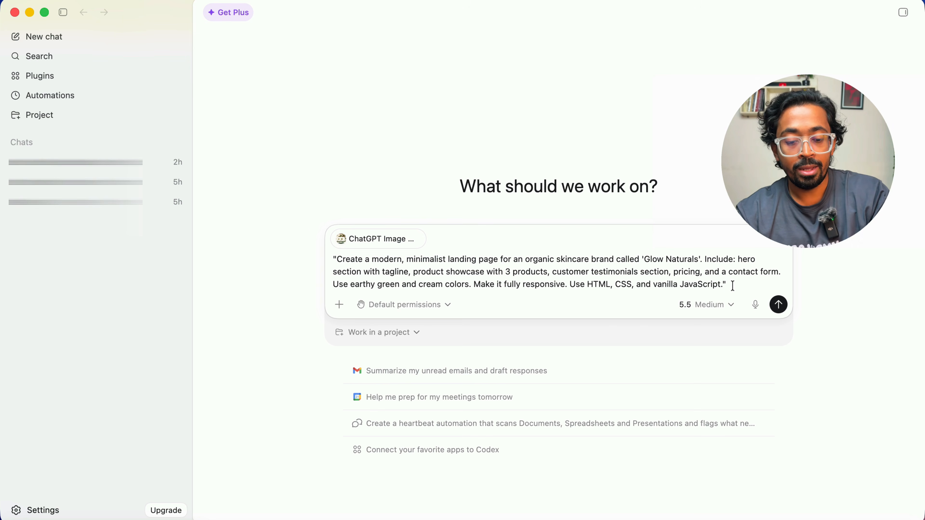
# Submit the Glow Naturals request and review the generated index.html, styles.css, script.js and hero image
pyautogui.press('Return')
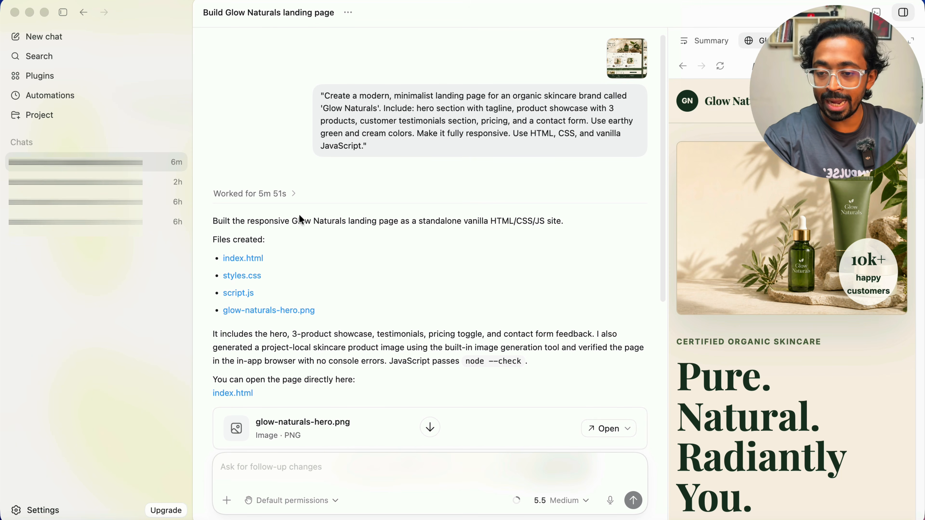
pyautogui.scroll(-3, 251, 274)
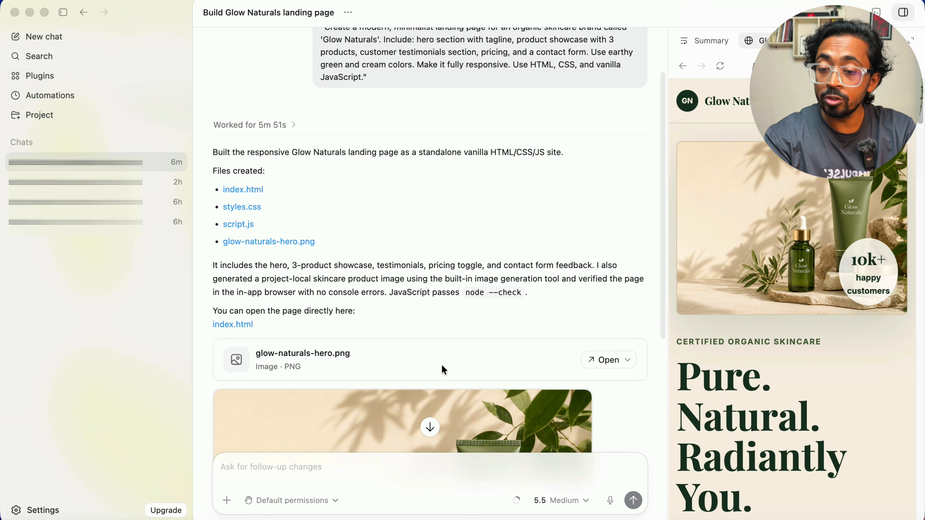
pyautogui.scroll(-10, 444, 370)
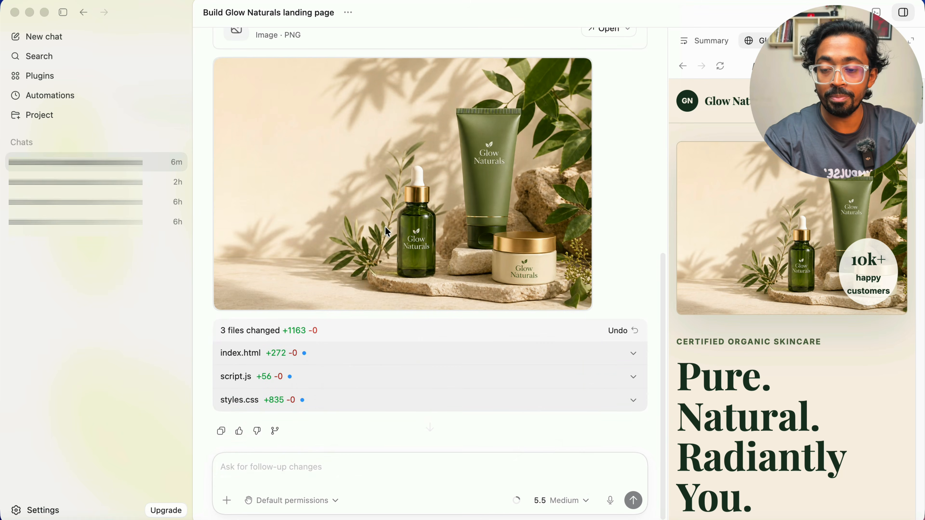
pyautogui.scroll(10, 388, 231)
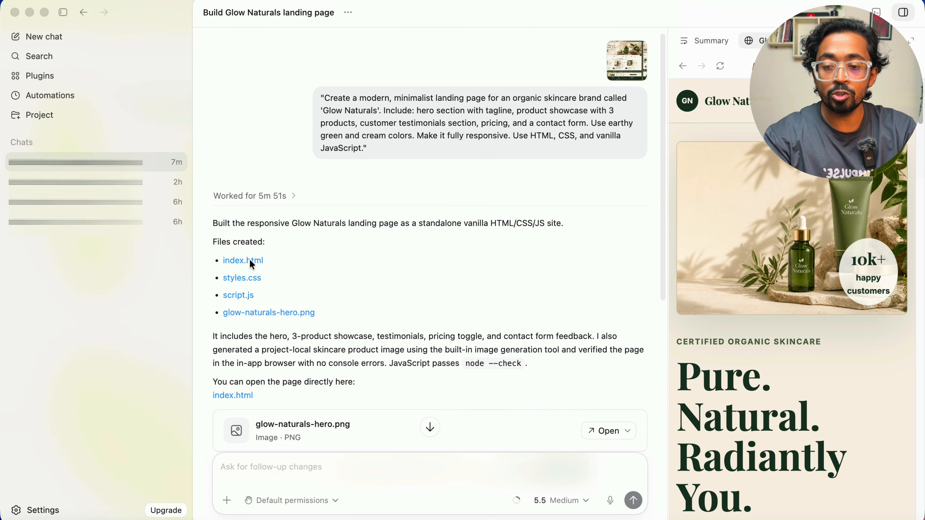
# Open index.html in Chrome and scroll the Glow Naturals page from the hero to the contact form and back
pyautogui.click(235, 259)
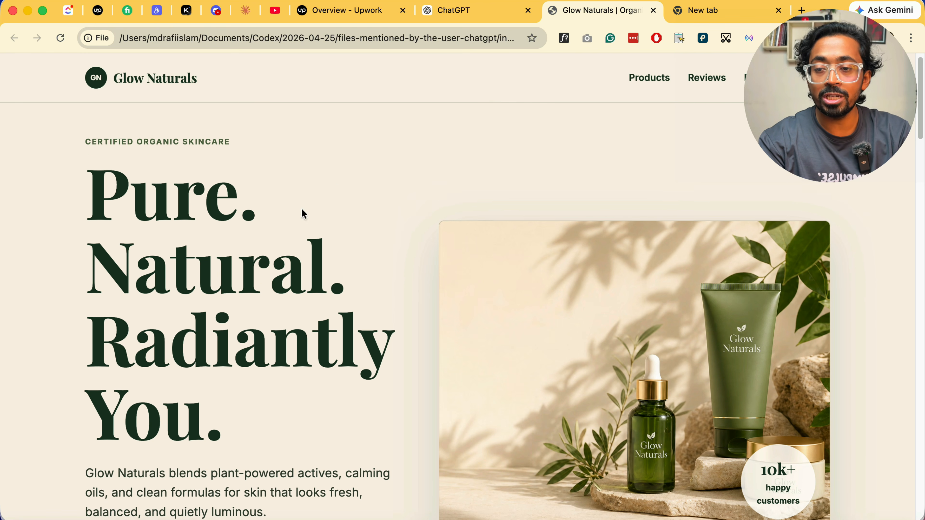
pyautogui.scroll(-1, 305, 214)
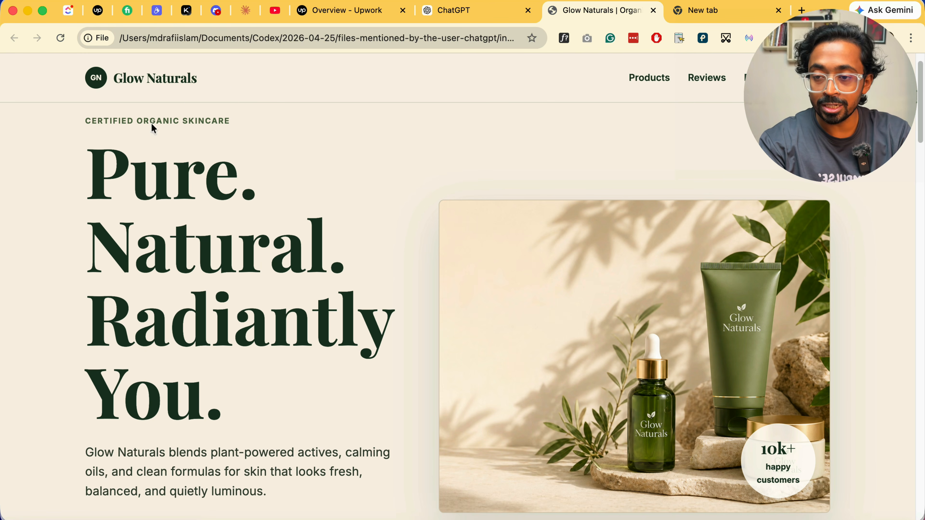
pyautogui.scroll(-10, 430, 204)
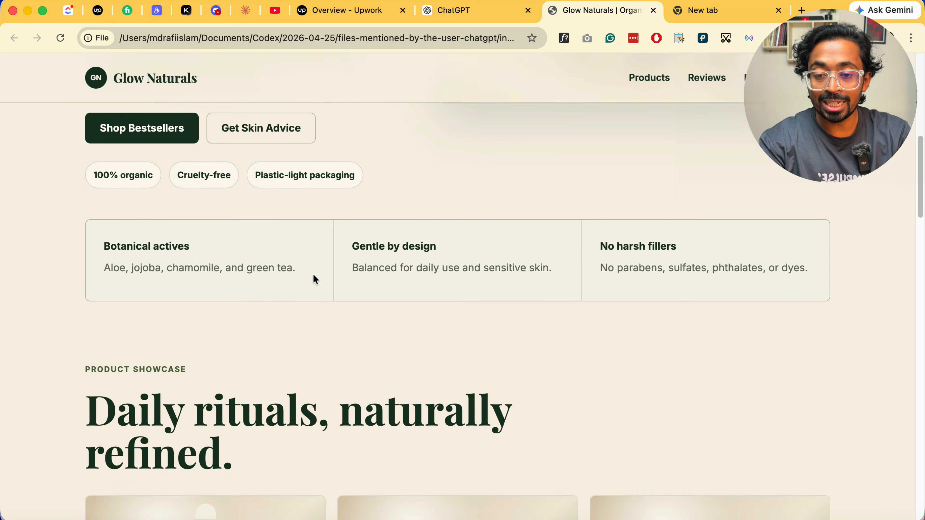
pyautogui.scroll(5, 304, 283)
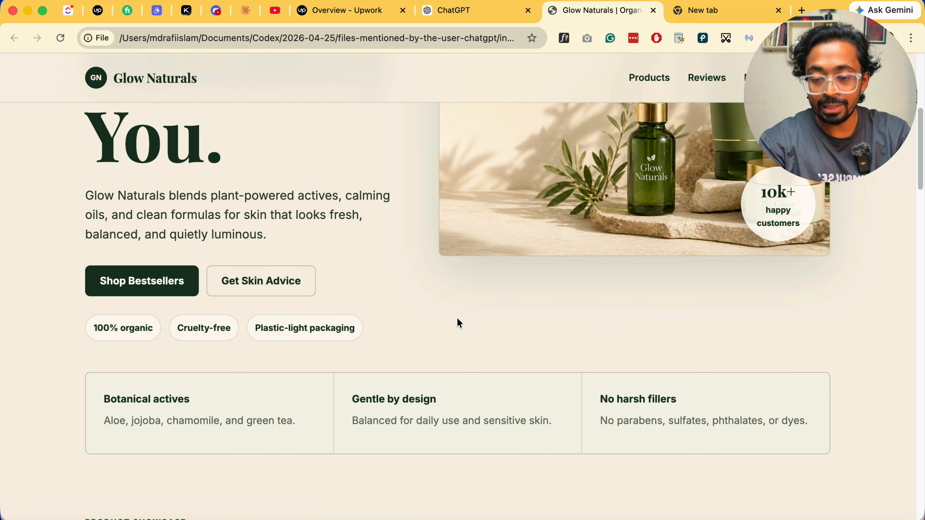
pyautogui.scroll(-6, 459, 325)
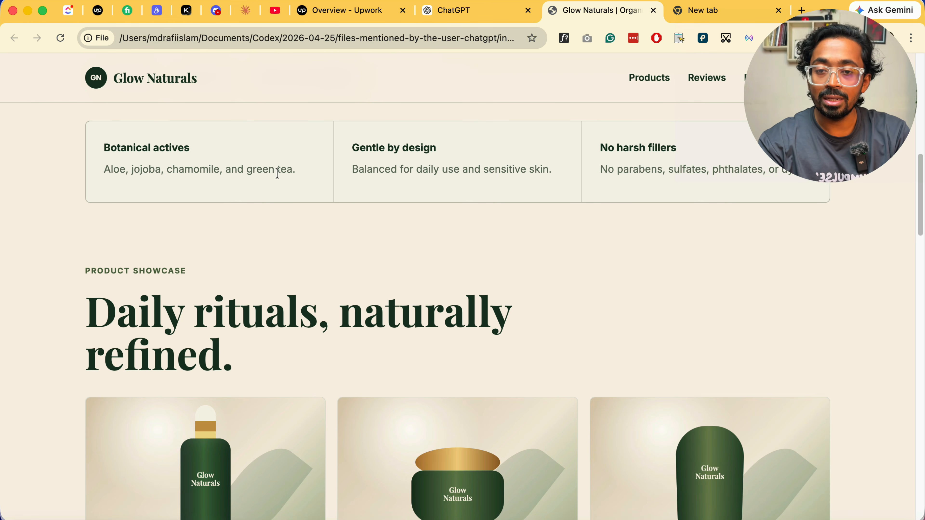
pyautogui.scroll(-3, 355, 248)
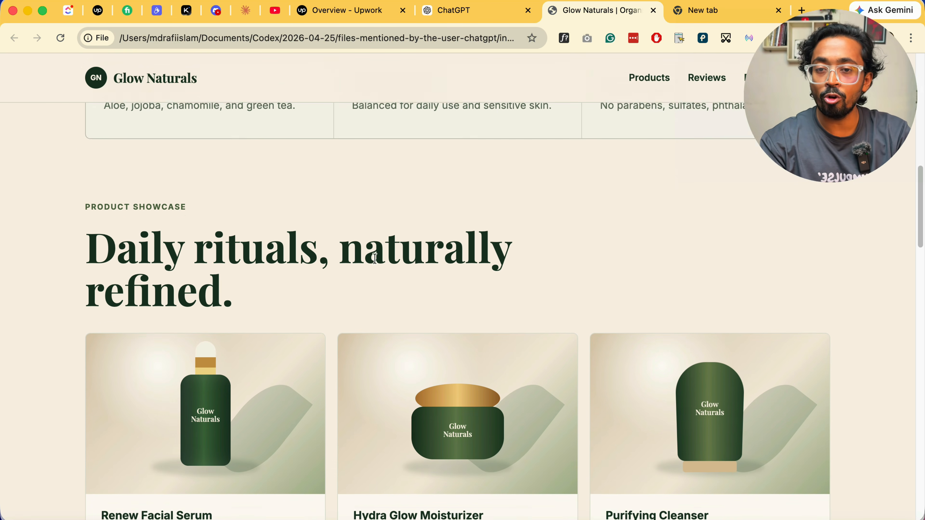
pyautogui.scroll(-5, 296, 260)
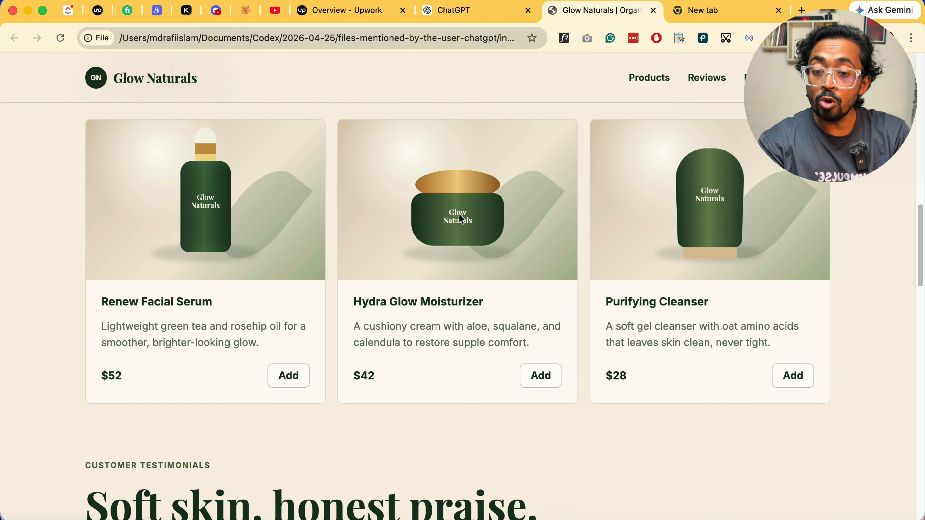
pyautogui.scroll(-15, 413, 324)
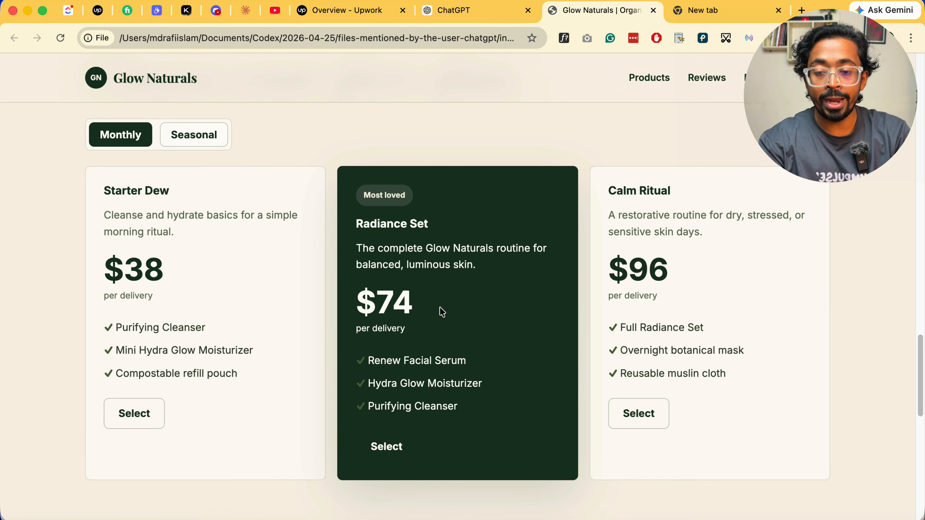
pyautogui.scroll(-6, 409, 310)
pyautogui.scroll(-5, 577, 281)
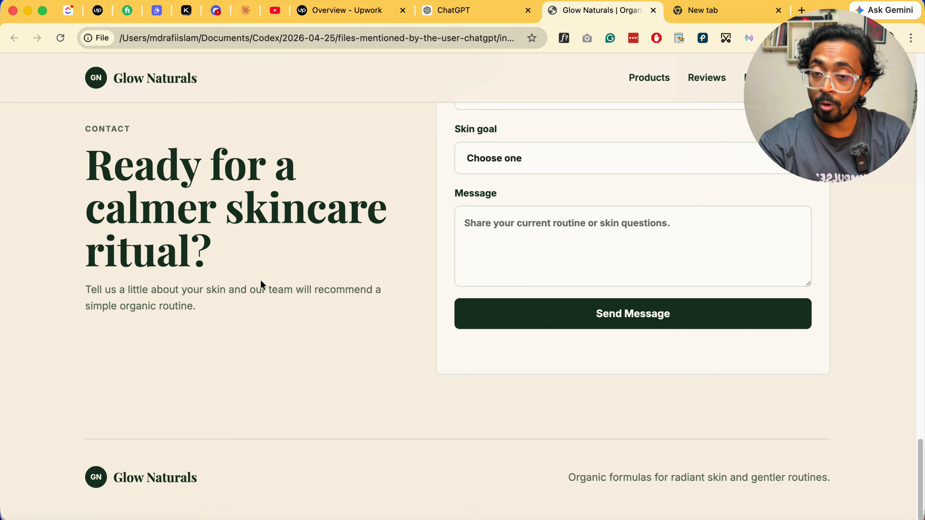
pyautogui.scroll(20, 260, 276)
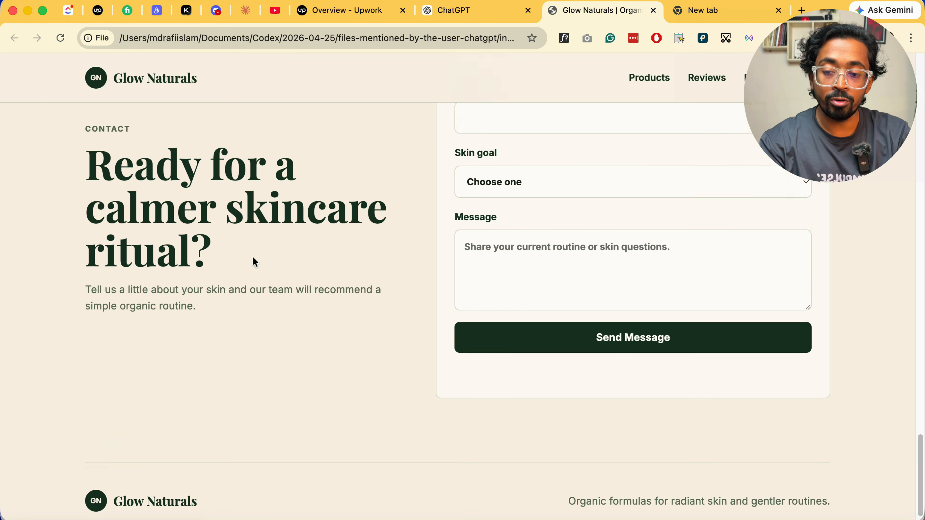
pyautogui.scroll(2, 255, 262)
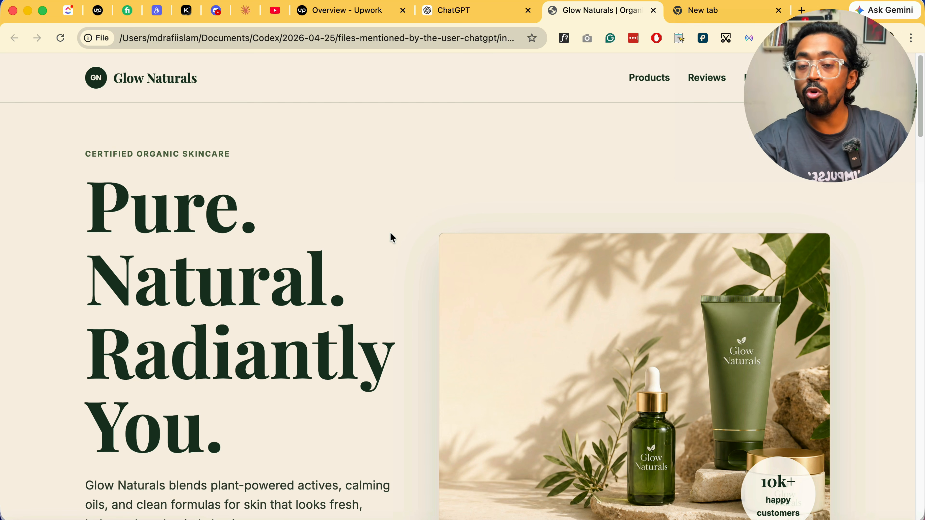
pyautogui.scroll(-20, 364, 353)
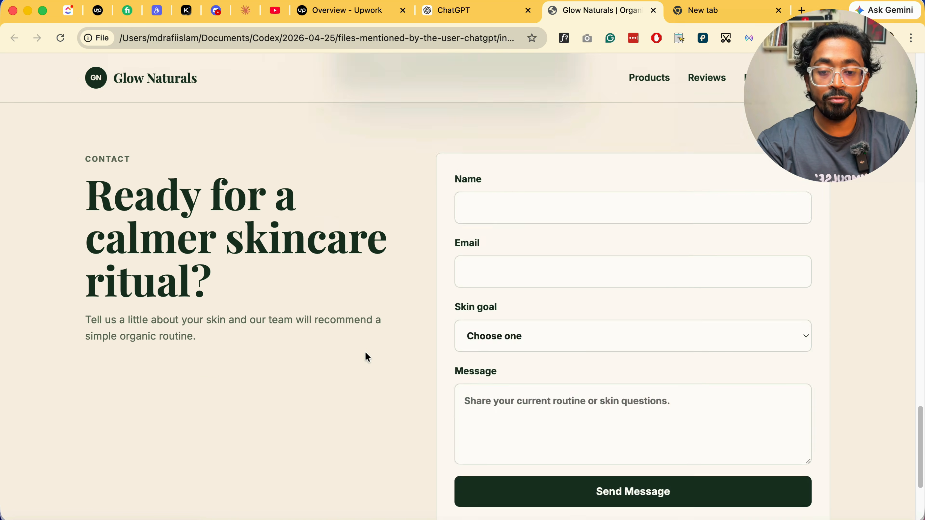
pyautogui.scroll(20, 345, 309)
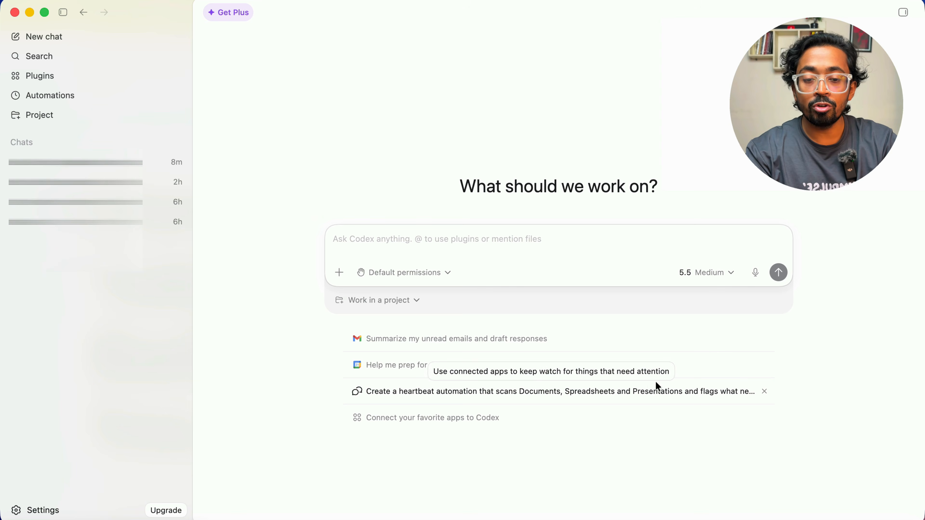
pyautogui.rightClick(827, 514)
pyautogui.click(824, 497)
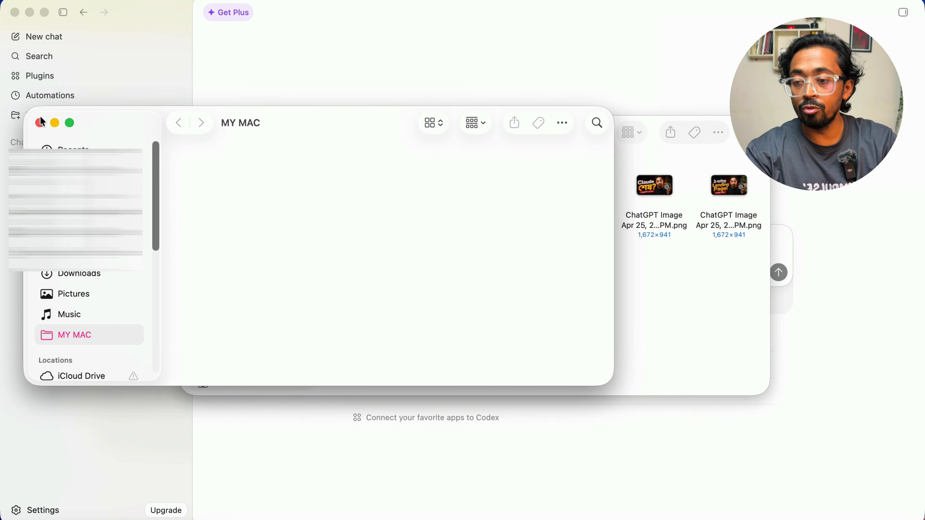
pyautogui.click(40, 123)
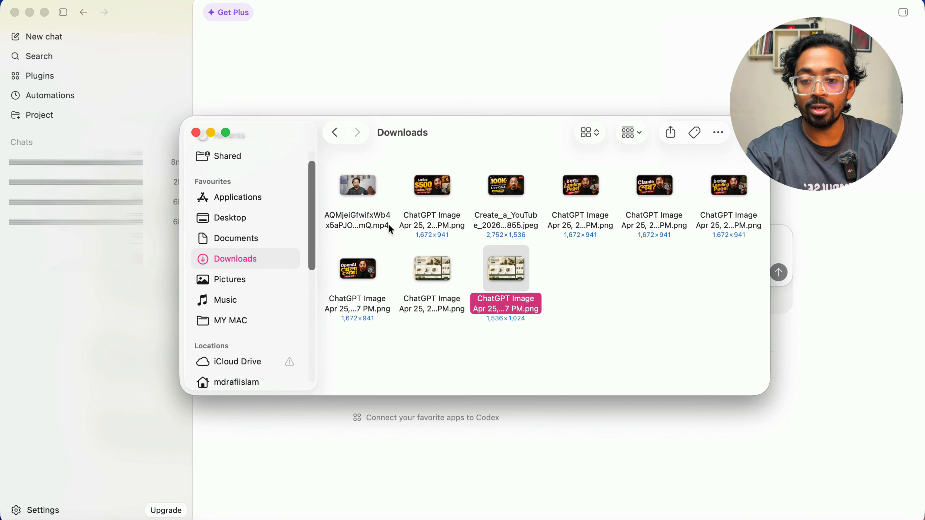
pyautogui.rightClick(369, 197)
pyautogui.click(337, 207)
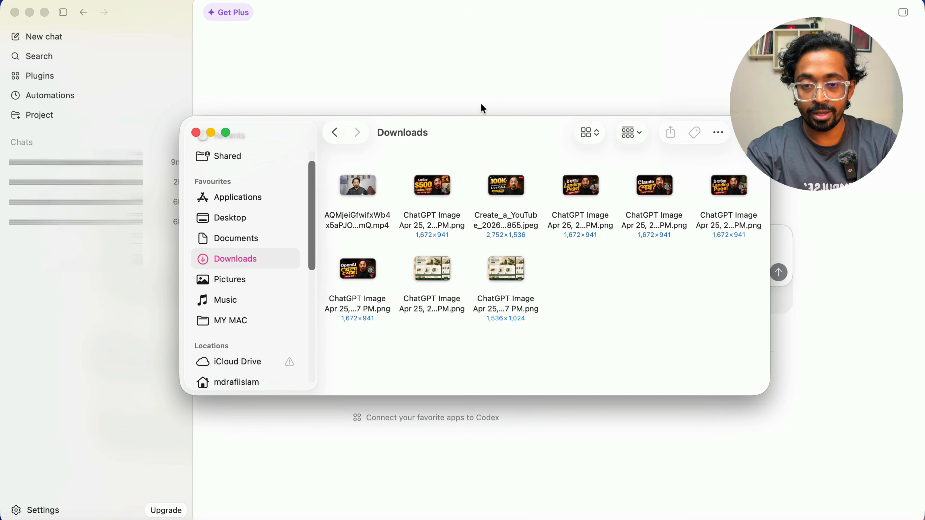
pyautogui.press('Escape')
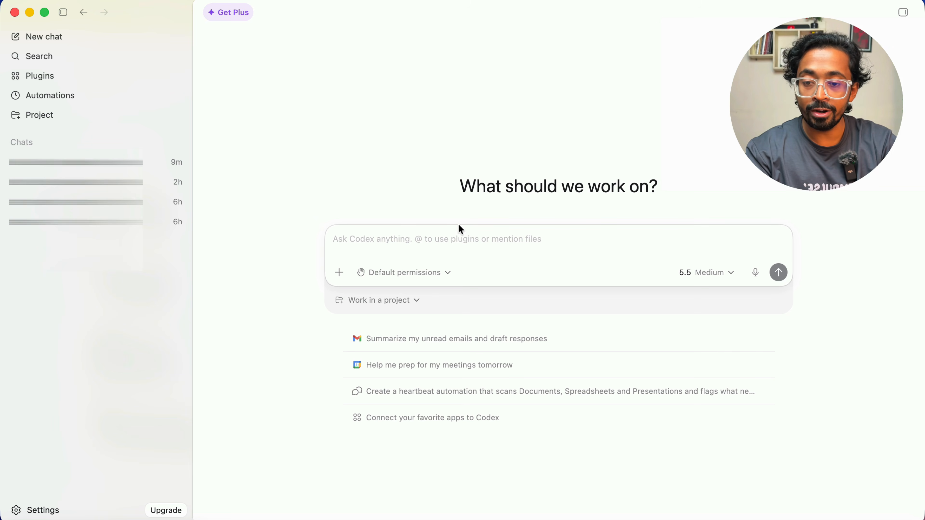
# Set Full access and write a prompt to delete the Downloads images except the pasted mp4 file
pyautogui.click(426, 276)
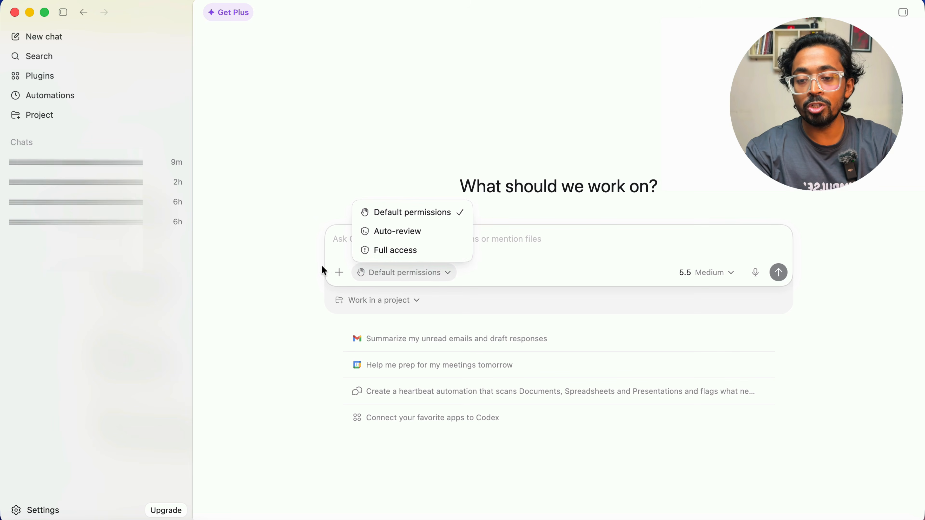
pyautogui.click(405, 249)
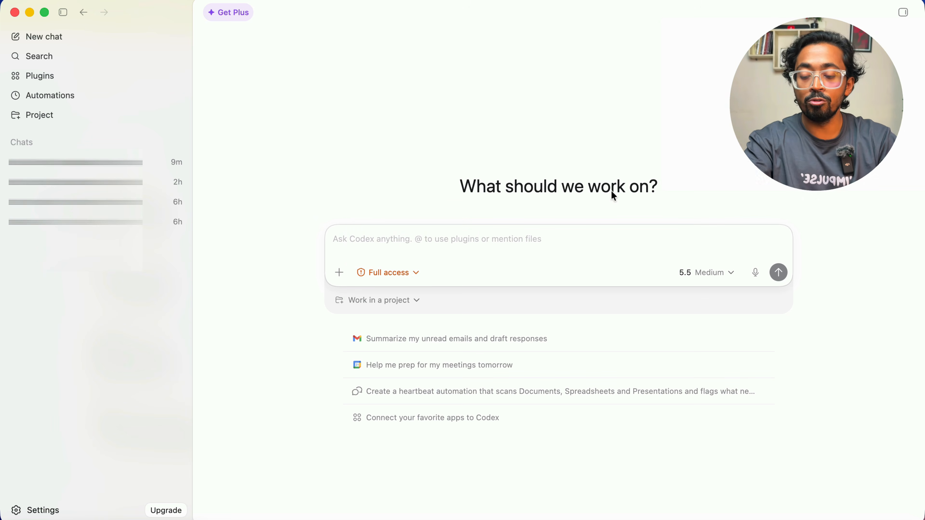
pyautogui.write('Go to ')
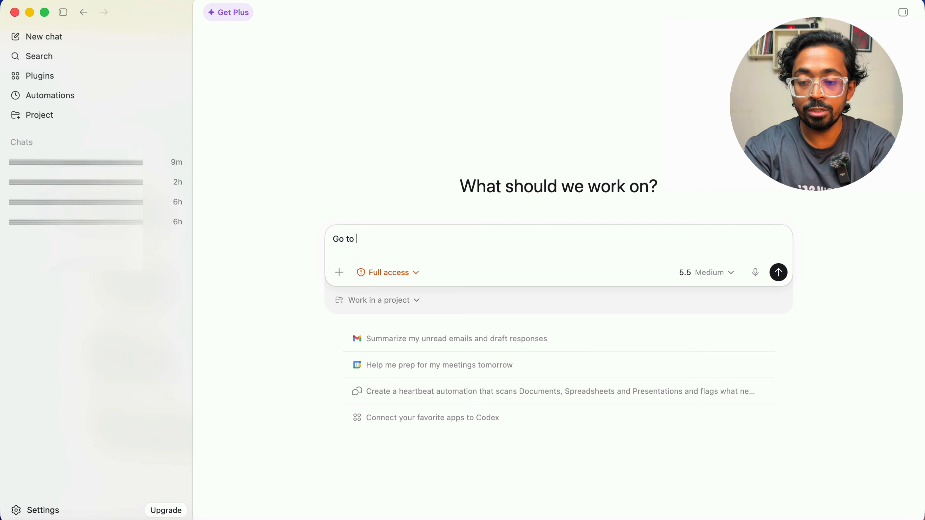
pyautogui.write('my macboo')
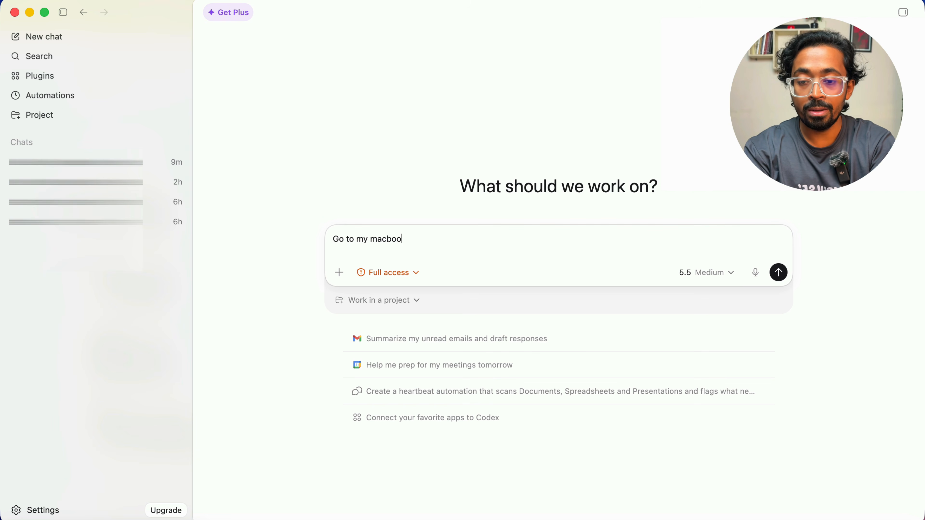
pyautogui.write("k's do")
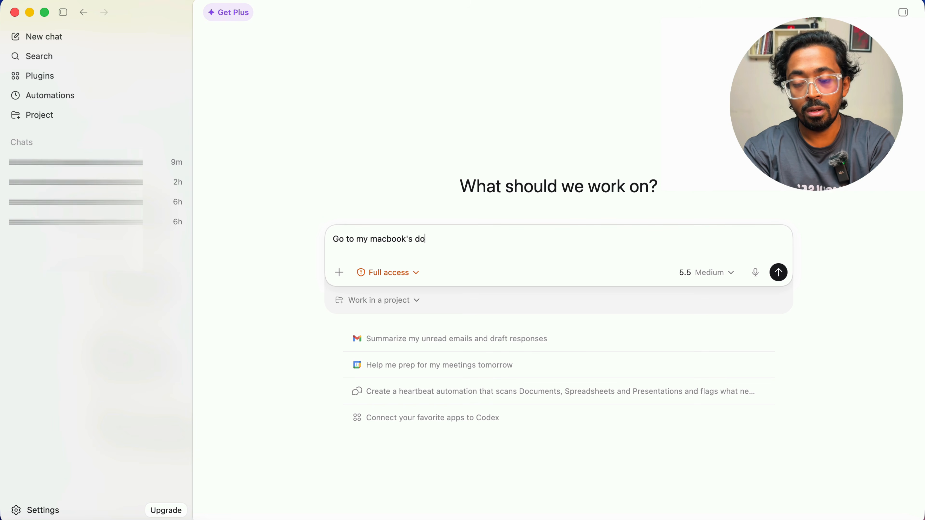
pyautogui.write('wnload folde')
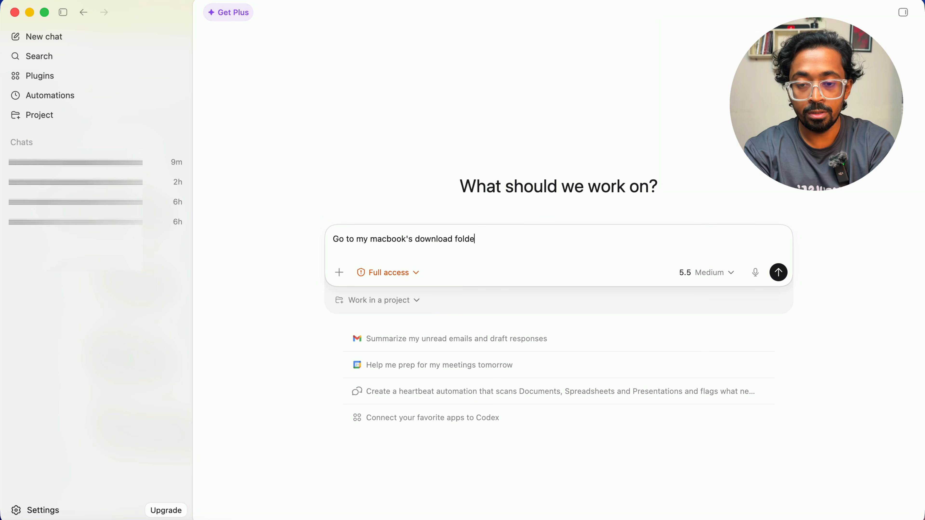
pyautogui.write('r and find')
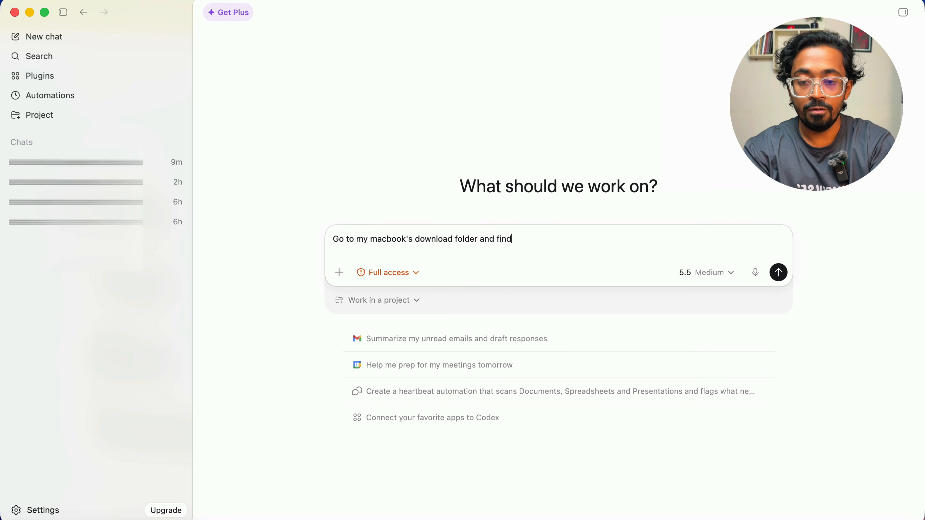
pyautogui.write(' this file ""')
pyautogui.write('AQMjeiGfwifxWb4x5aPJOX0PnQXxlxTQcLsvV_LslOharzQ4cHDFny6Byls6Leb7twEewVfPxjF_6Pi9hONc6CXDbebBbLbIJQwxKDEOZEDq489I8csTsRf4QREMnqeZvxLzmoE2DkUwNFSAYcSYOmQ')
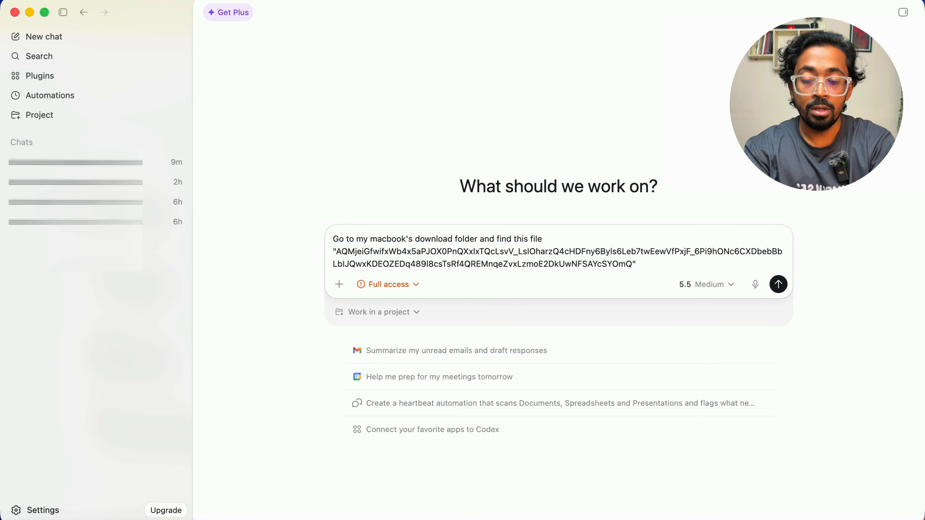
pyautogui.write('e')
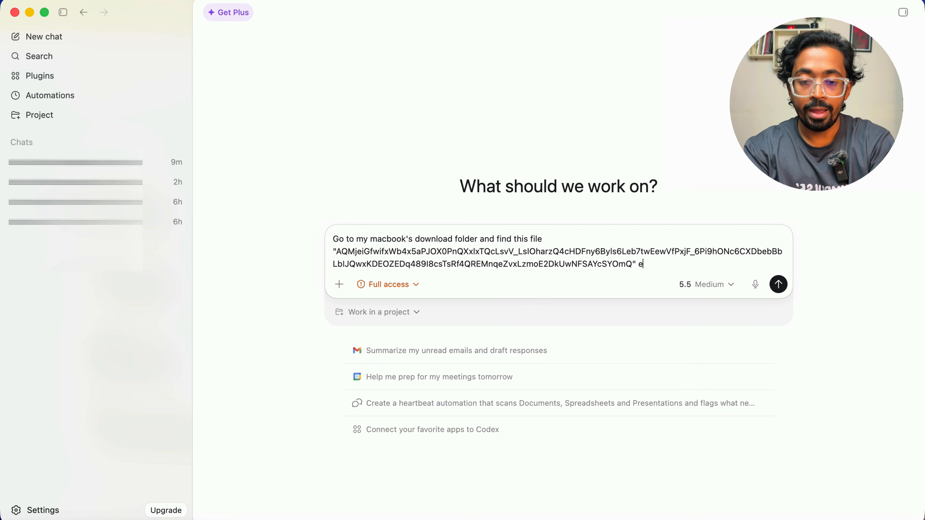
pyautogui.write('xcept from this file')
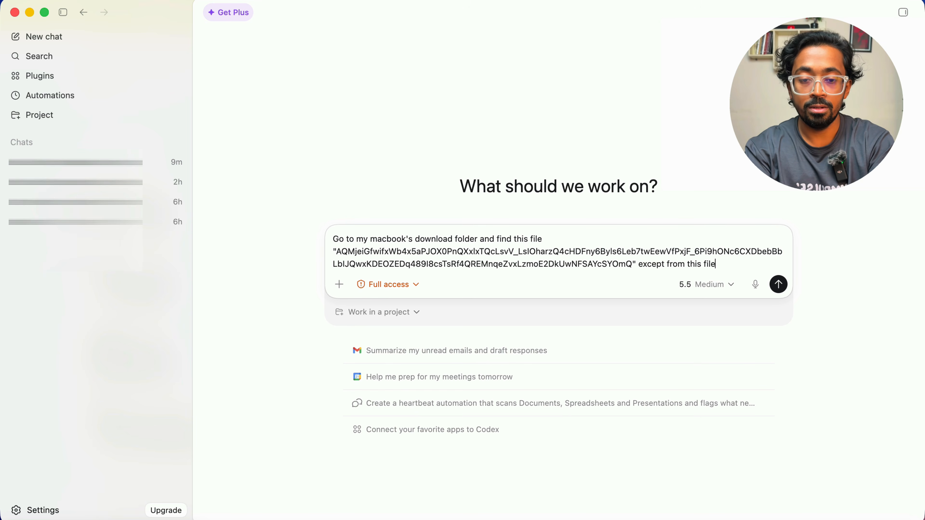
pyautogui.write(', you will find')
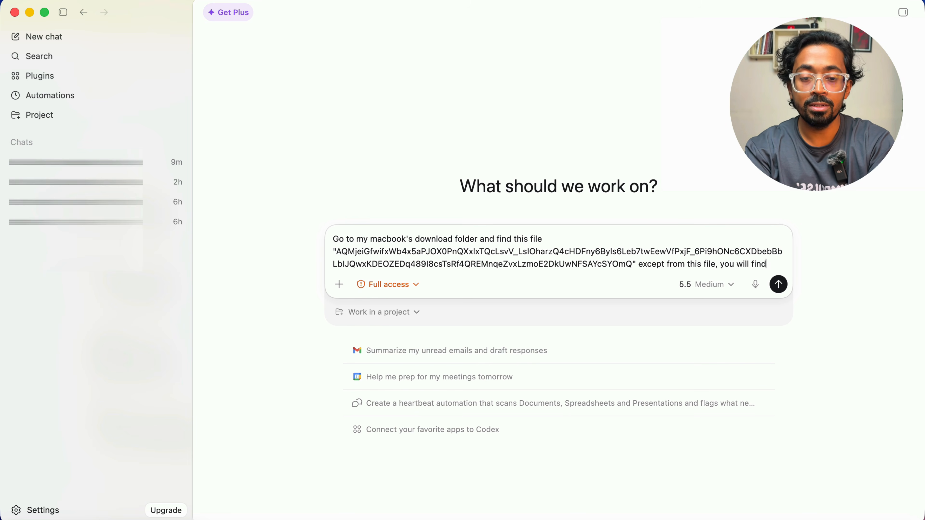
pyautogui.write(' multiple im')
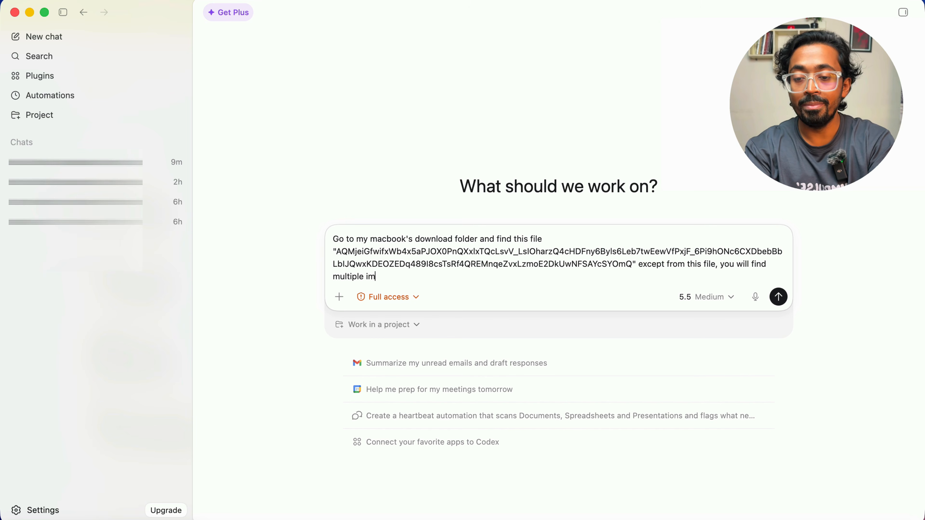
pyautogui.write('ages. Pleas')
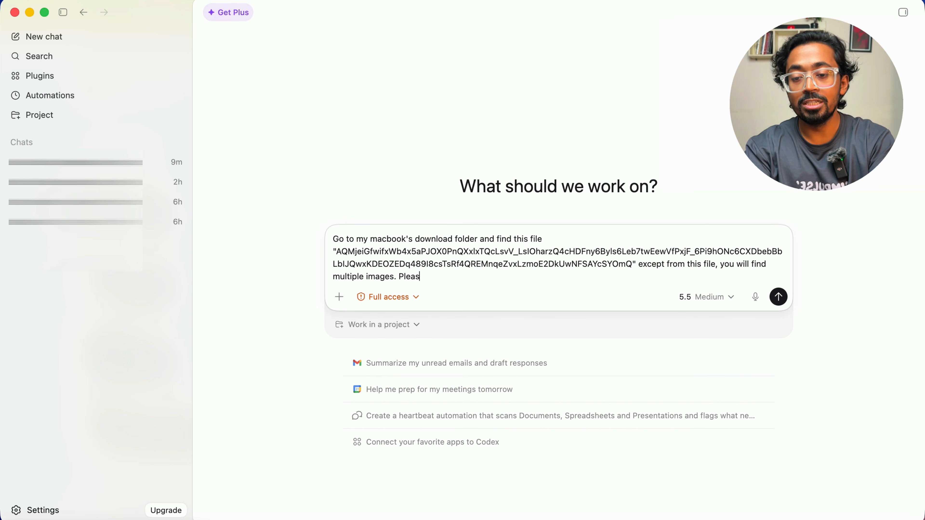
pyautogui.write('e delete them.')
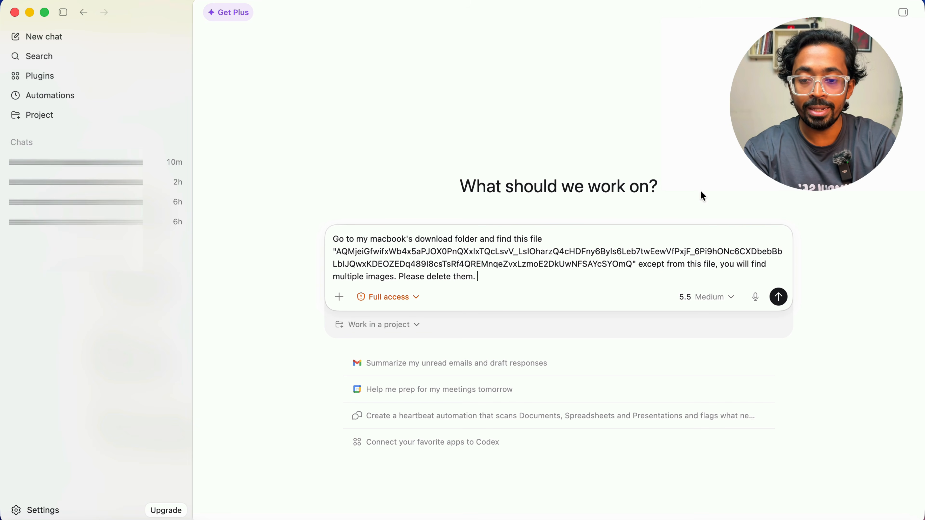
# Send the cleanup request and allow Codex to access the Downloads folder
pyautogui.press('Return')
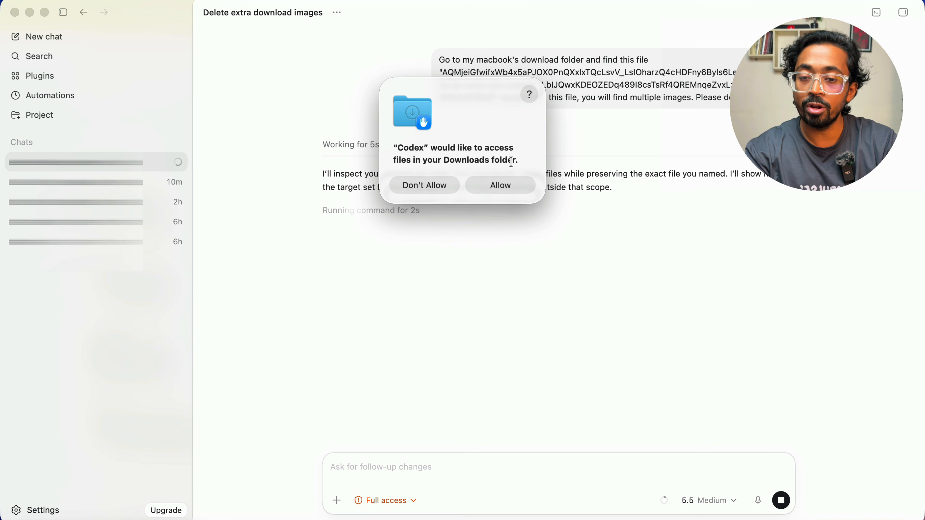
pyautogui.click(501, 187)
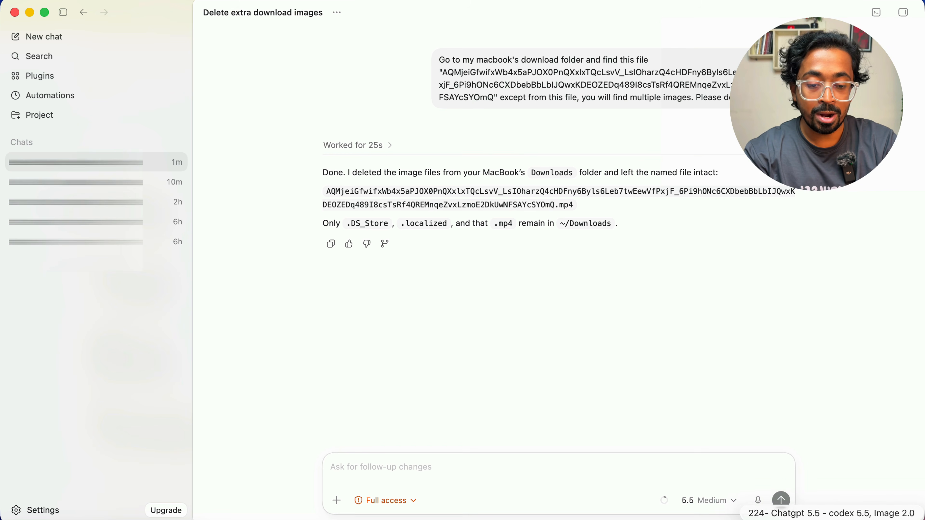
pyautogui.rightClick(822, 517)
pyautogui.click(838, 498)
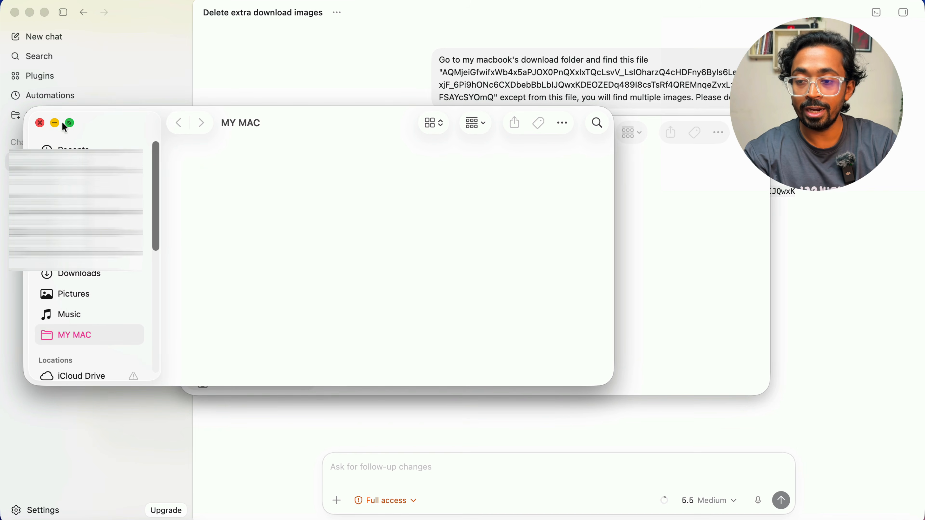
pyautogui.moveTo(37, 124); pyautogui.dragTo(192, 133)
pyautogui.click(233, 259)
pyautogui.click(452, 241)
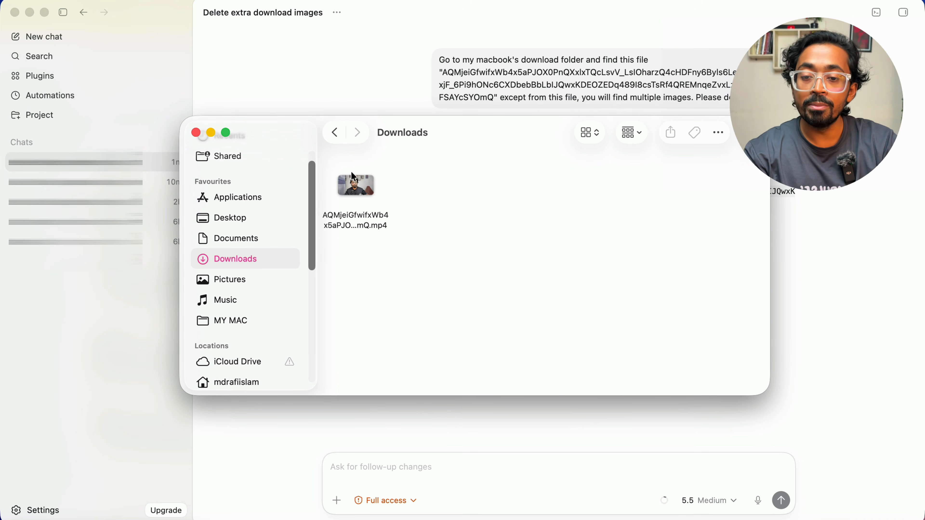
pyautogui.moveTo(358, 201)
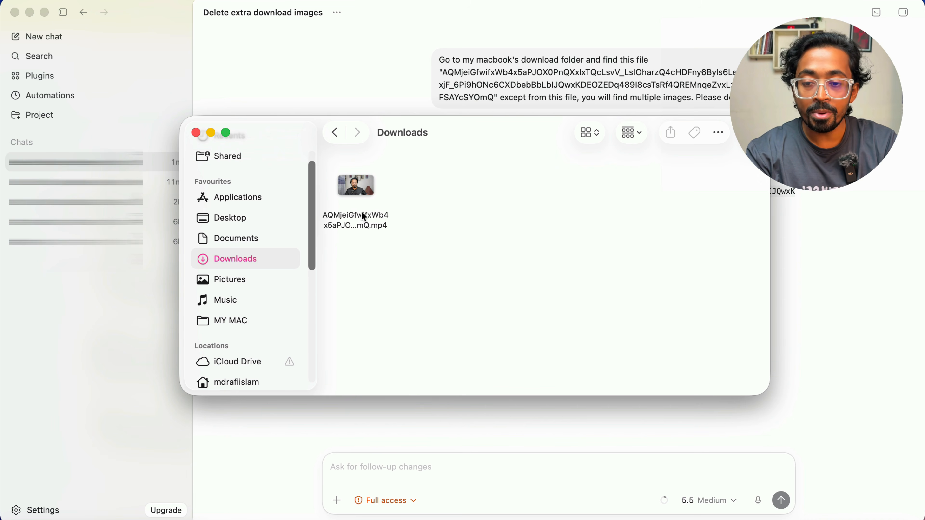
pyautogui.click(196, 133)
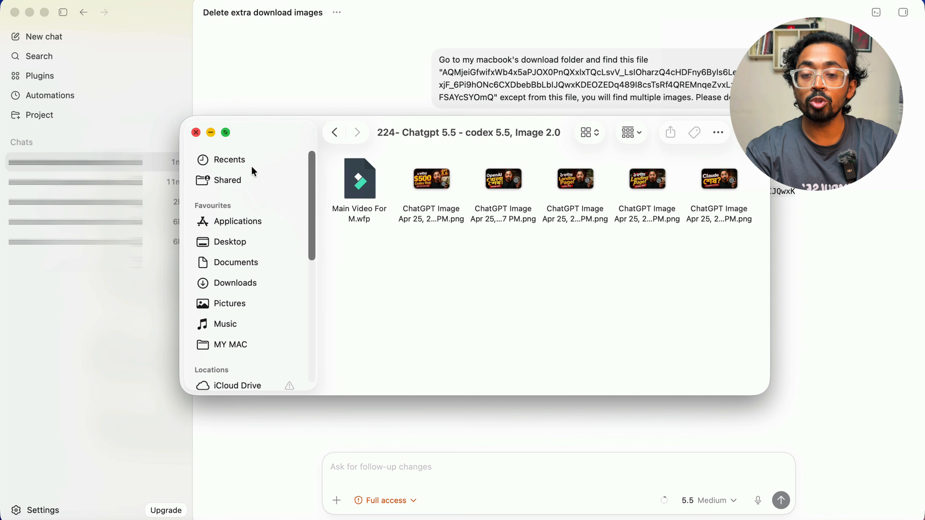
pyautogui.press('cmd+w')
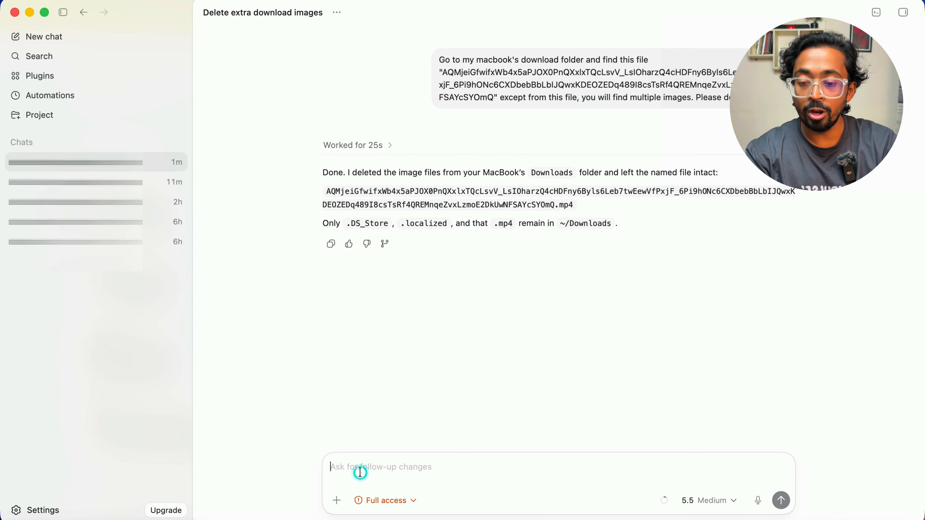